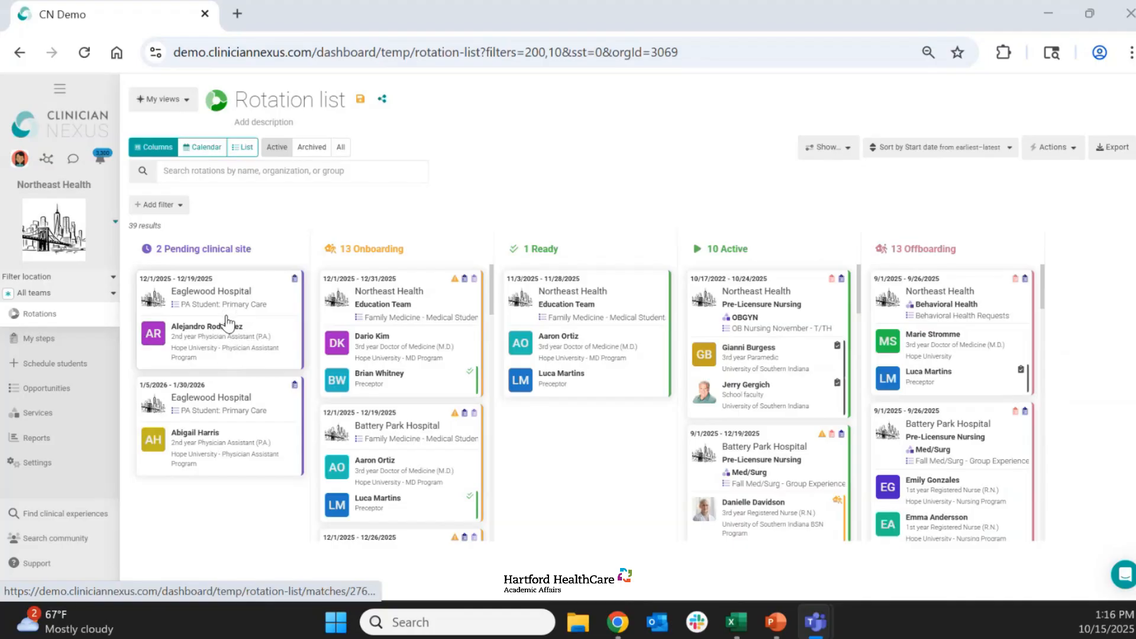
- Open the pending Eaglewood Hospital PA Student: Primary Care rotation for 12/1/2025 to 12/19/2025, review its participants, and collapse the schedule section
click(227, 323)
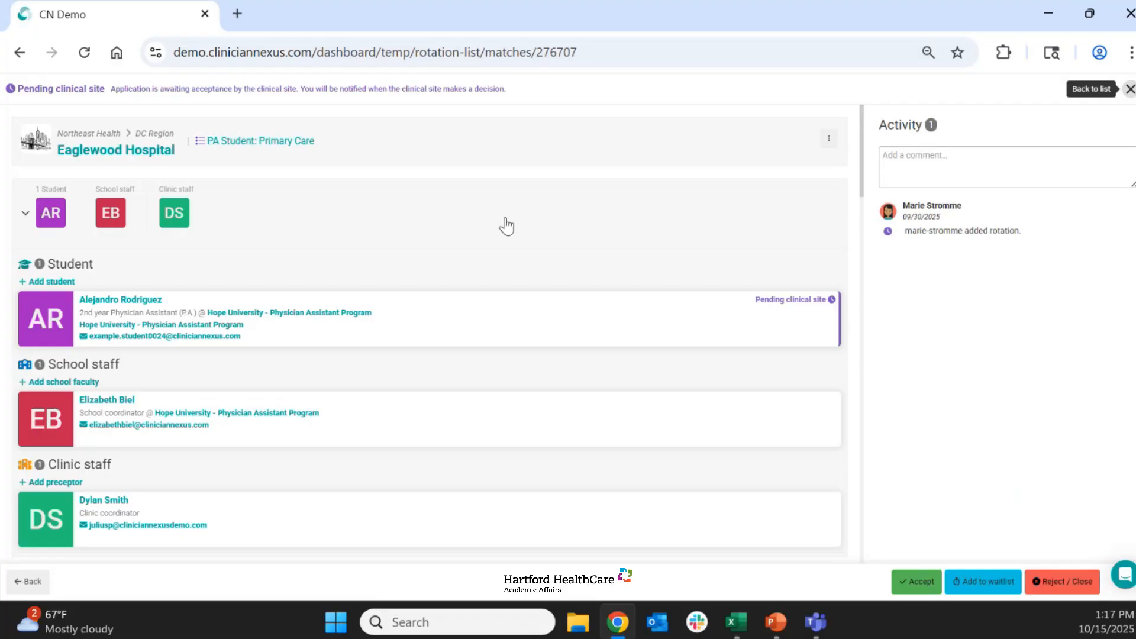
scroll(418, 278, down, 3)
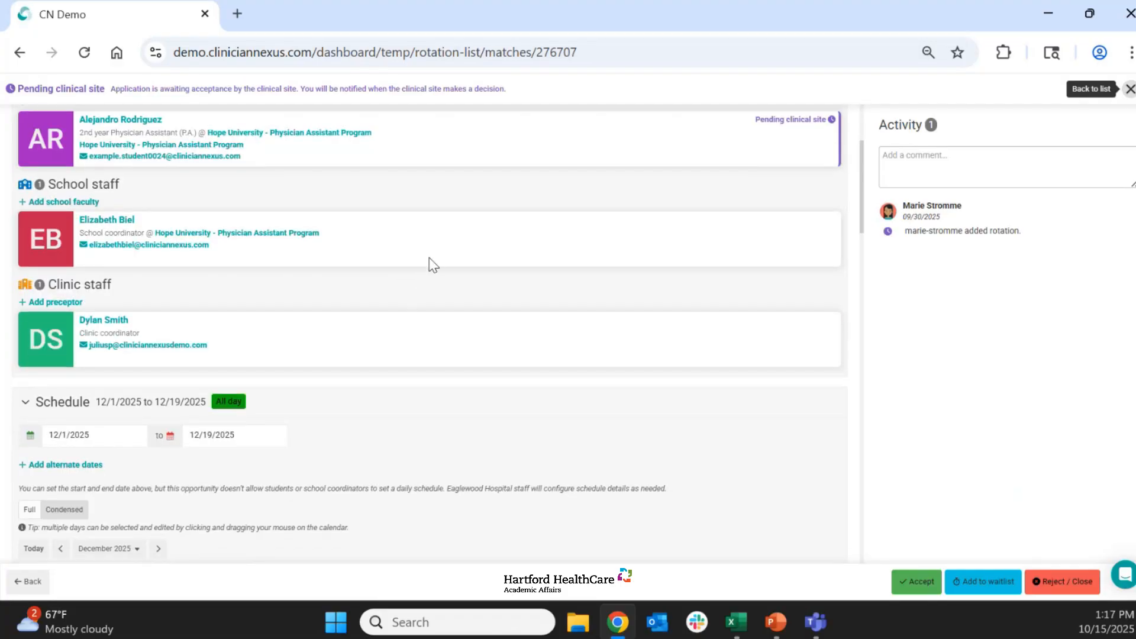
scroll(434, 264, down, 1)
scroll(434, 264, down, 1)
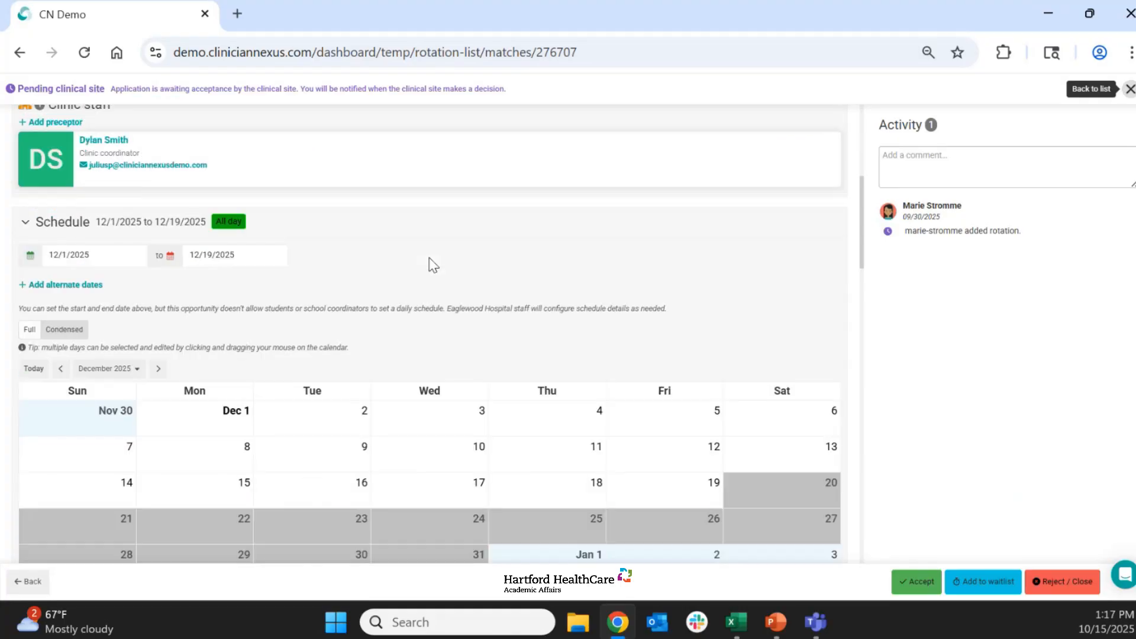
click(335, 228)
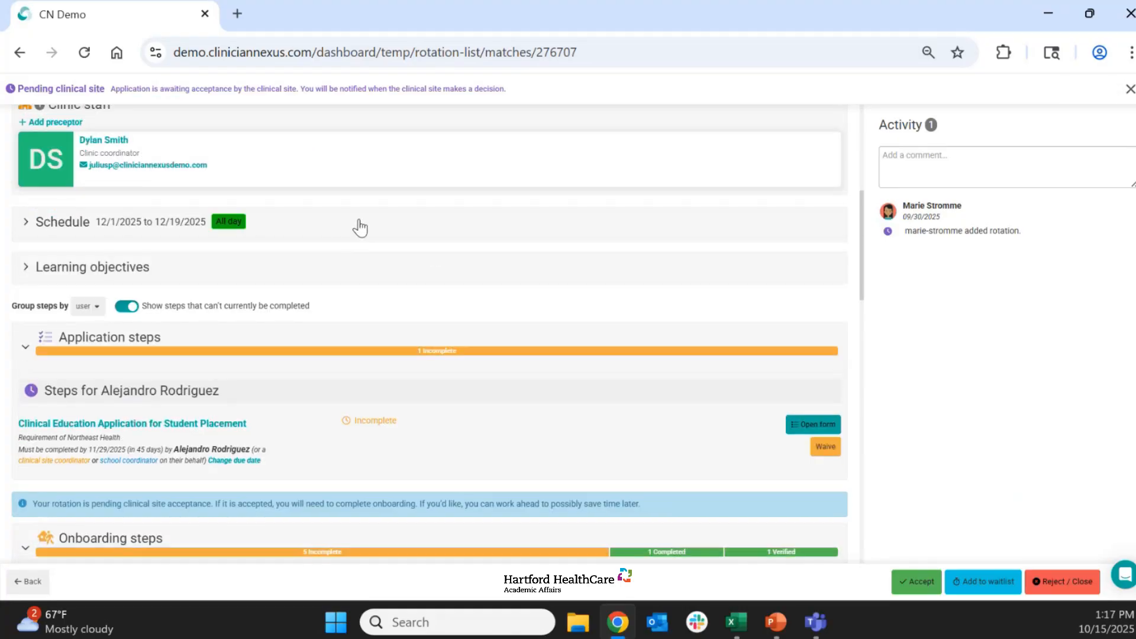
- View the Clinical Education Application for Student Placement form in the application steps, then close it without filling it in
scroll(442, 227, down, 1)
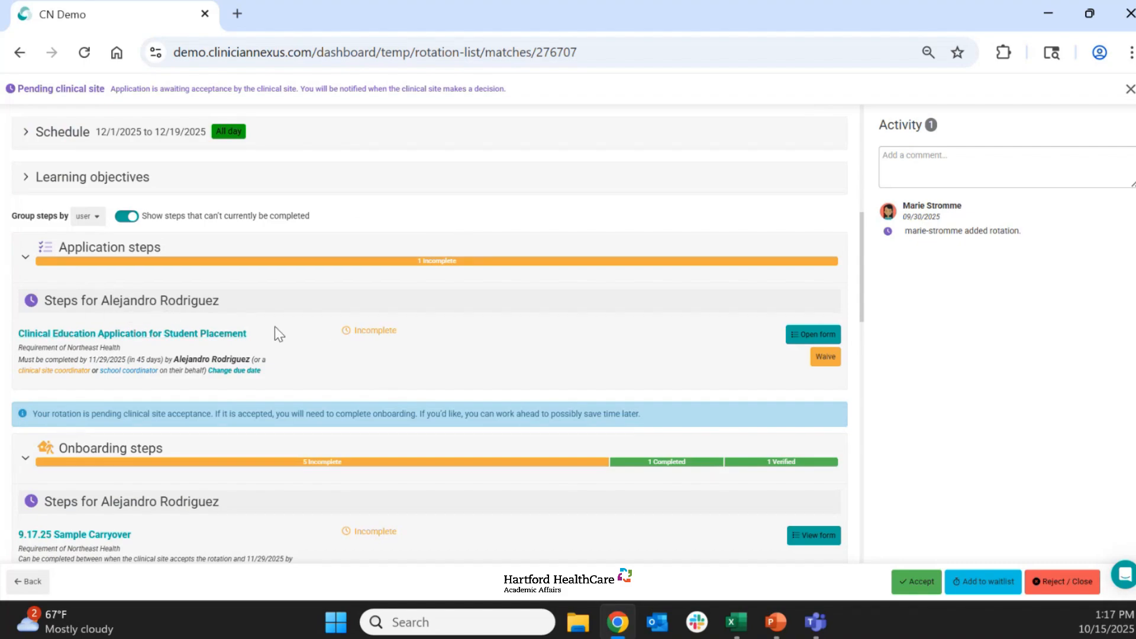
click(802, 340)
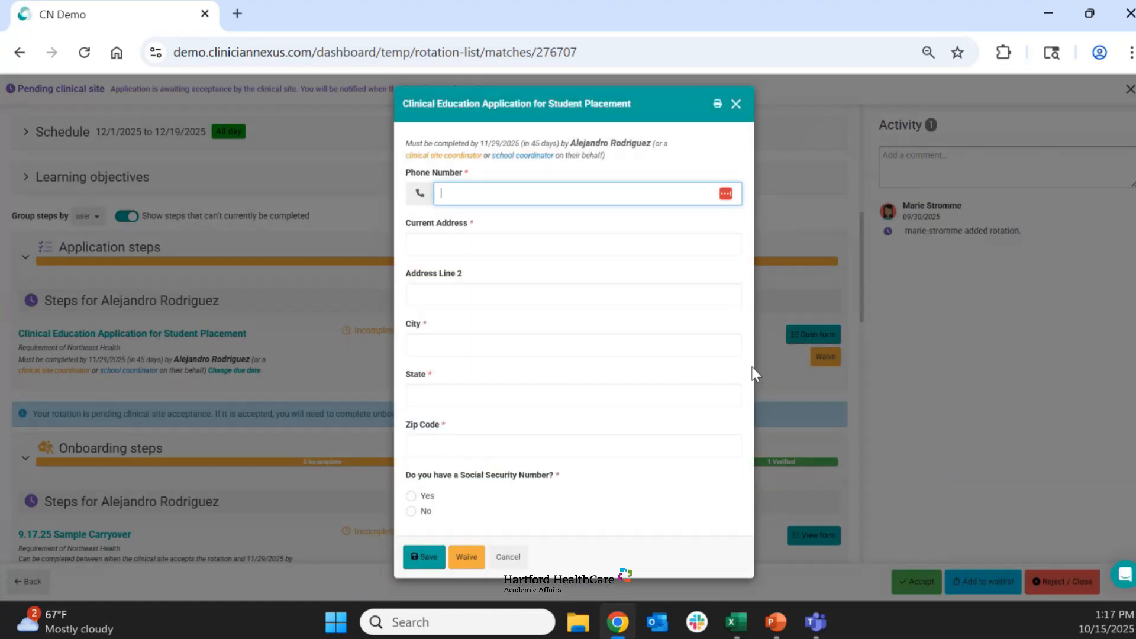
click(357, 356)
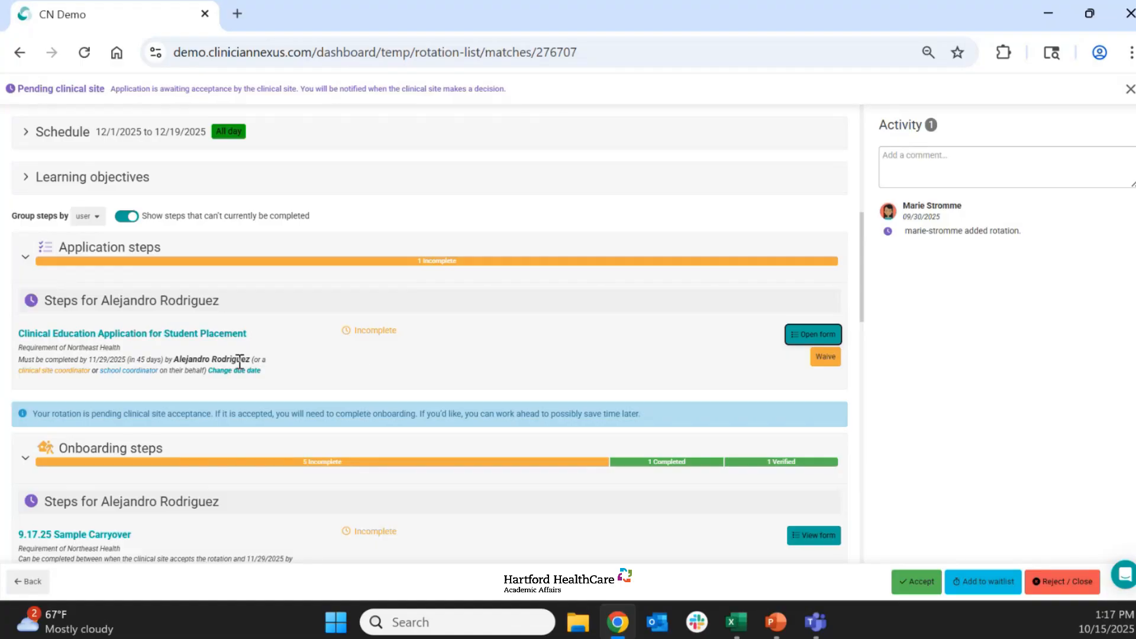
- Add the first listed preceptor to the rotation's clinic staff
scroll(467, 370, up, 2)
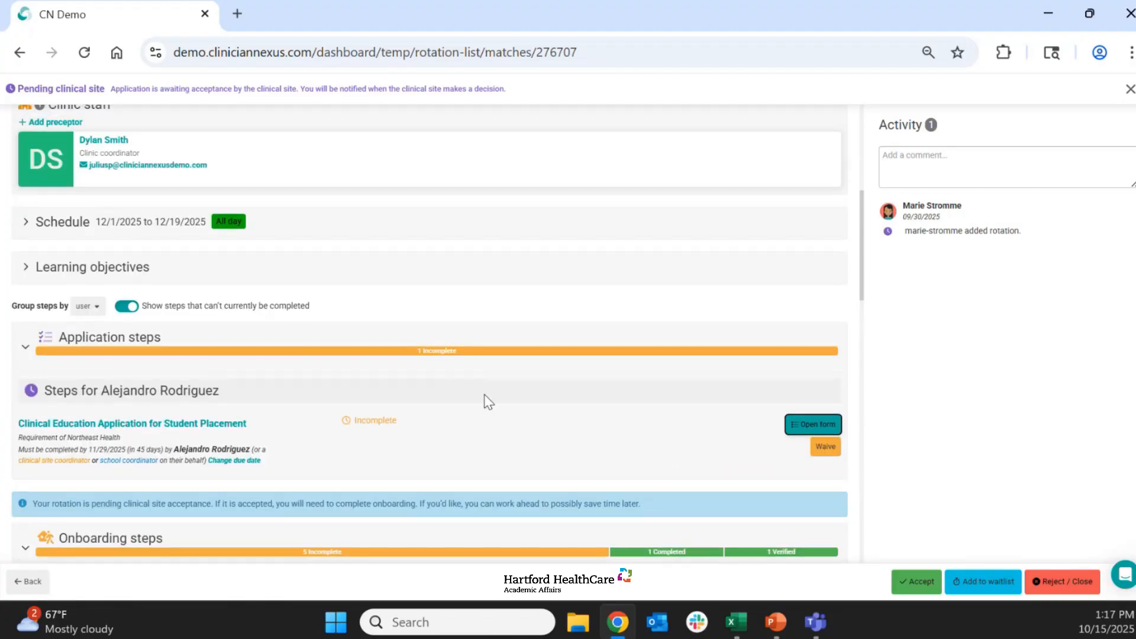
scroll(493, 417, up, 2)
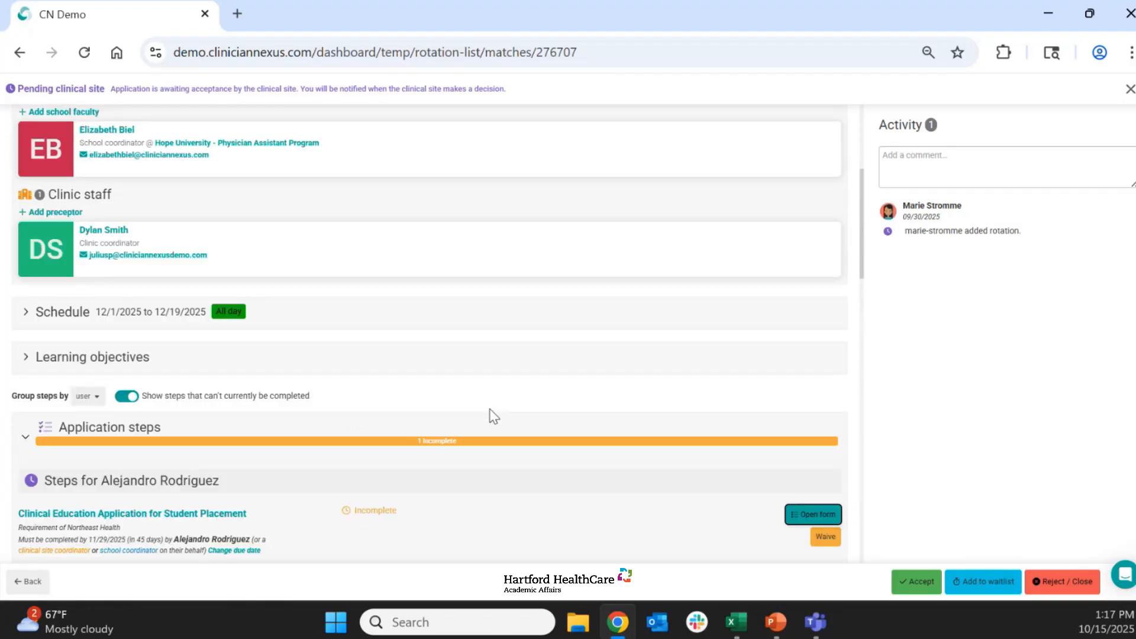
scroll(491, 414, up, 2)
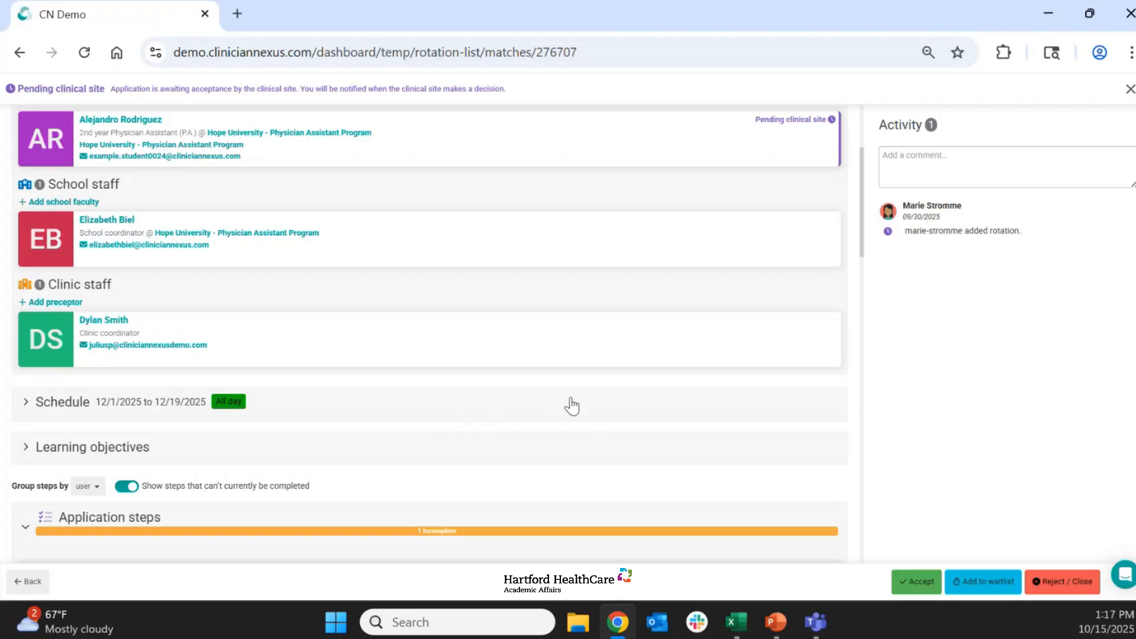
scroll(571, 406, up, 2)
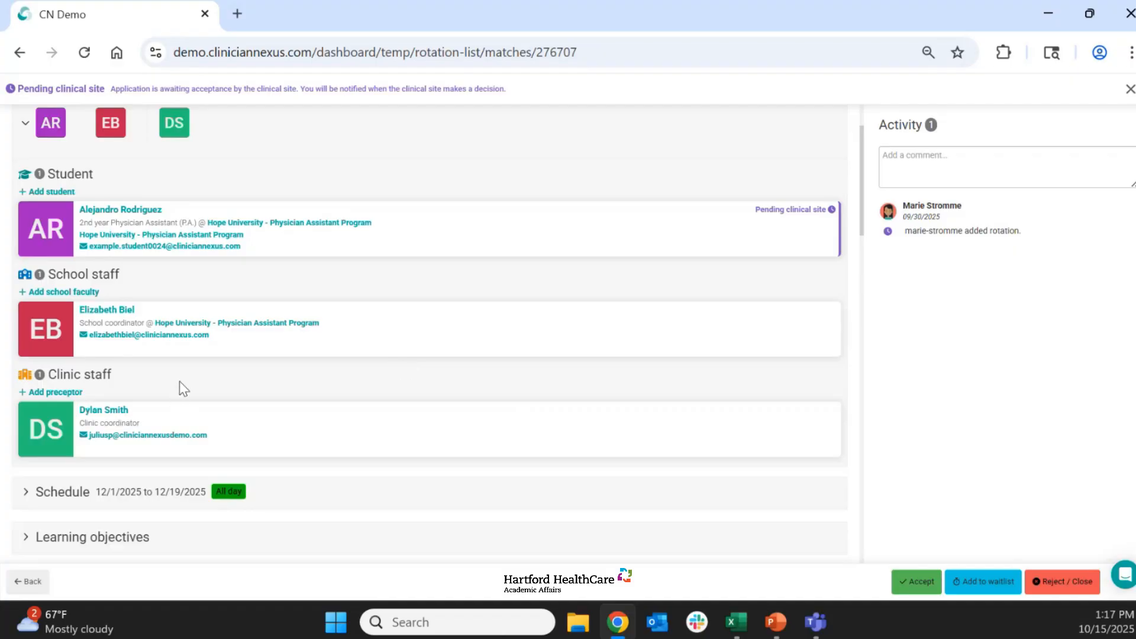
scroll(180, 381, down, 2)
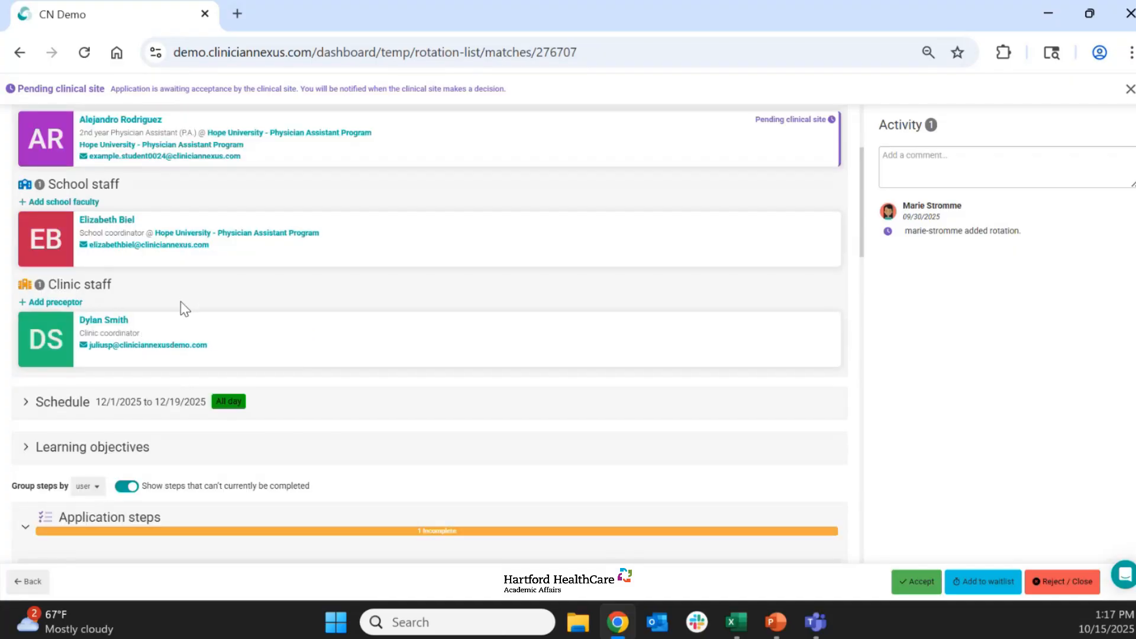
scroll(182, 308, up, 2)
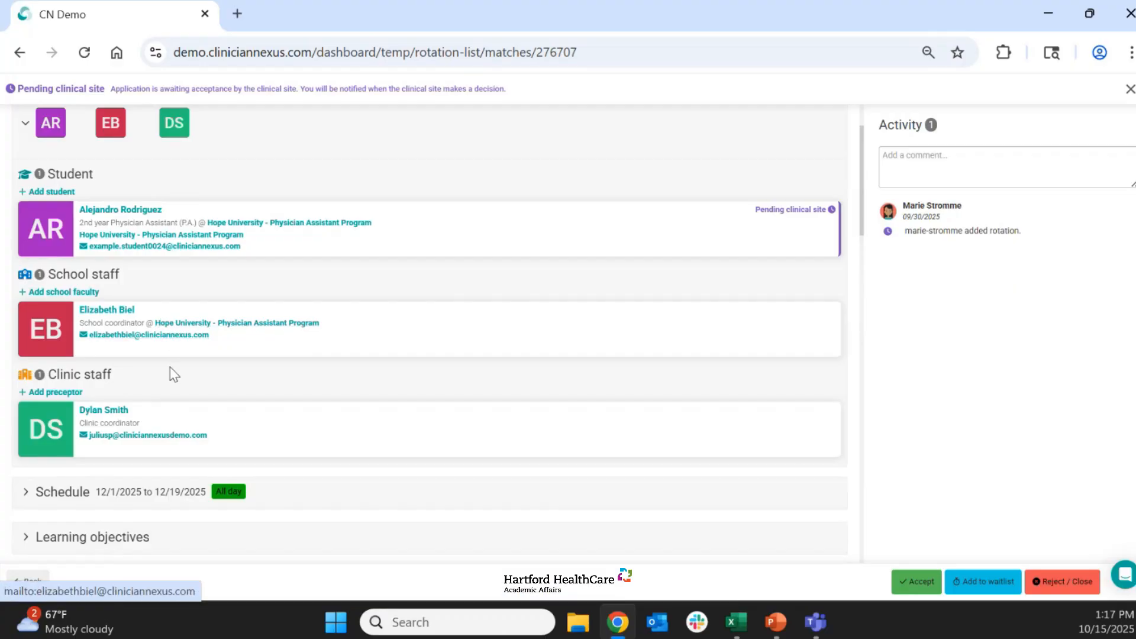
click(57, 393)
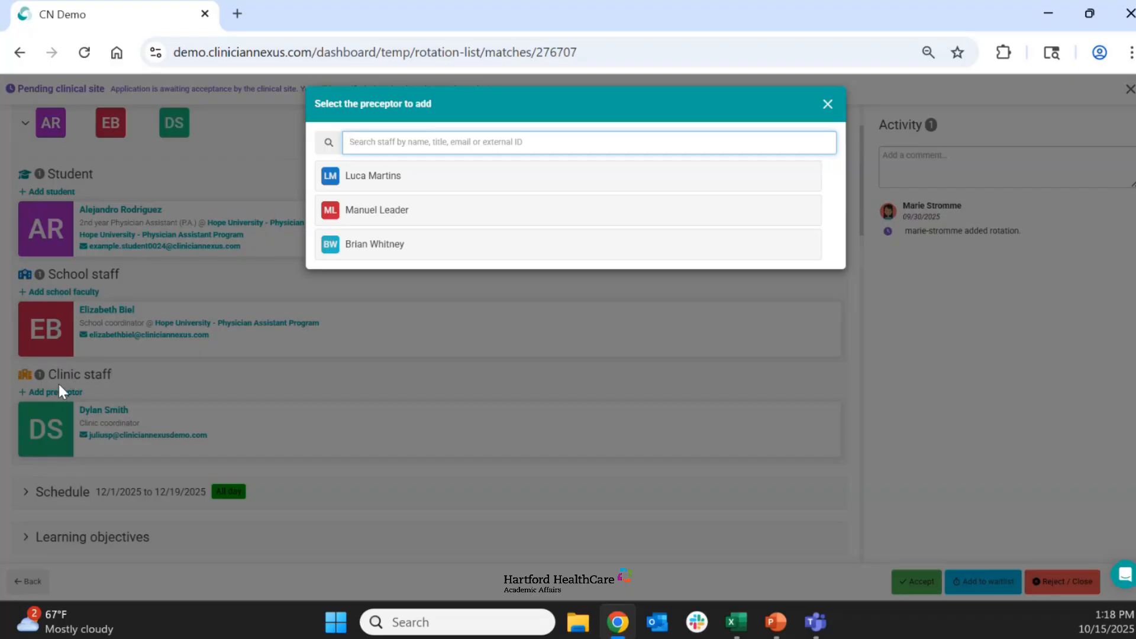
click(124, 391)
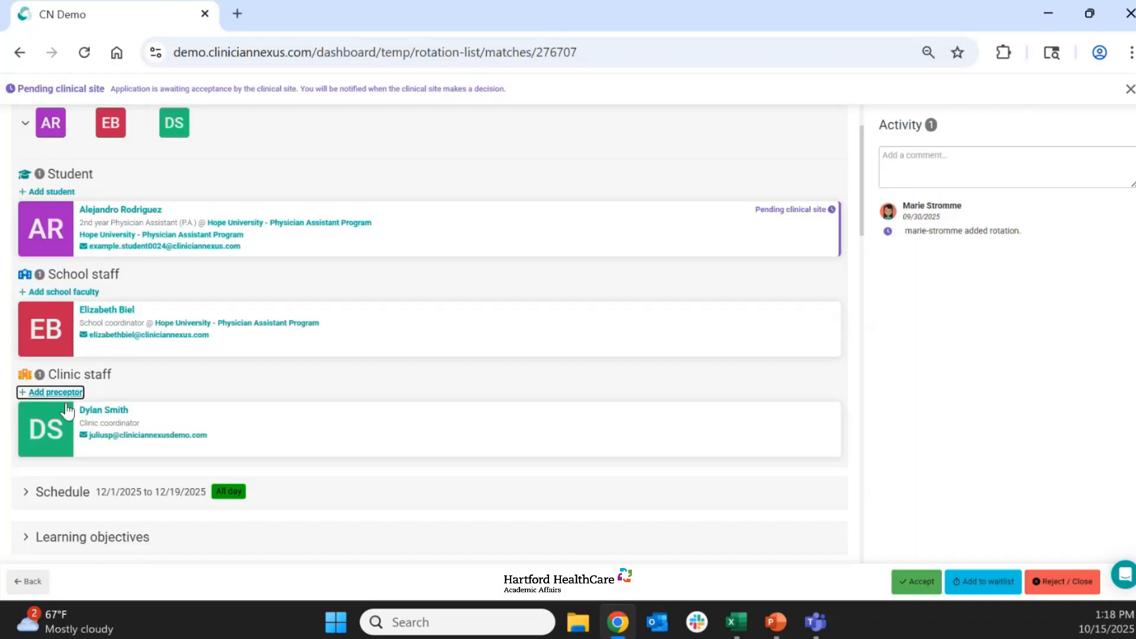
click(57, 392)
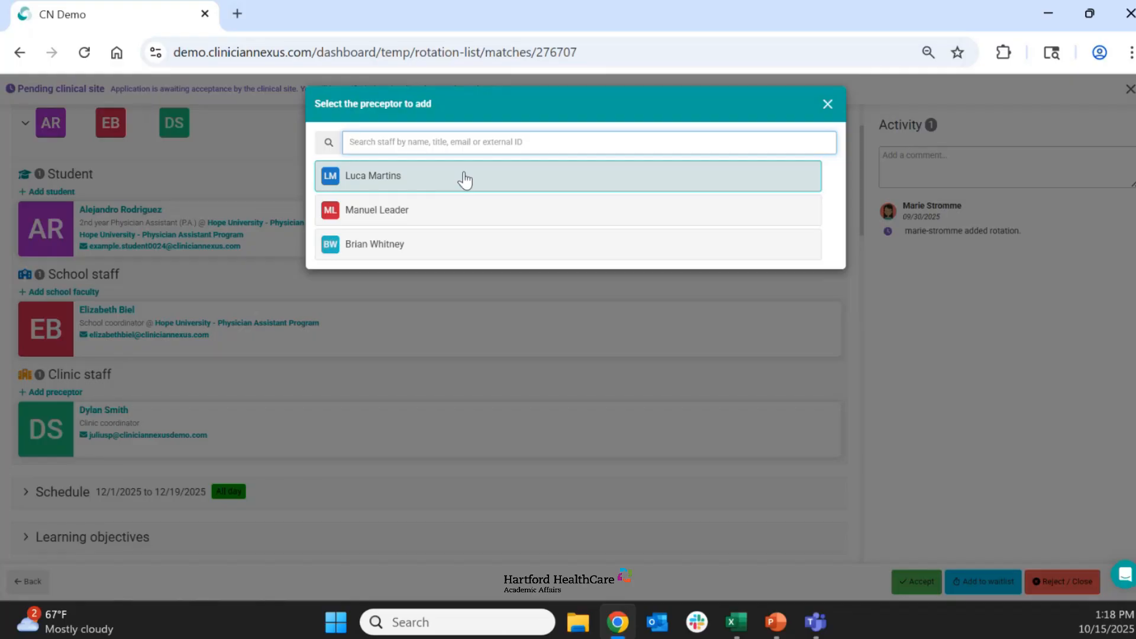
click(420, 186)
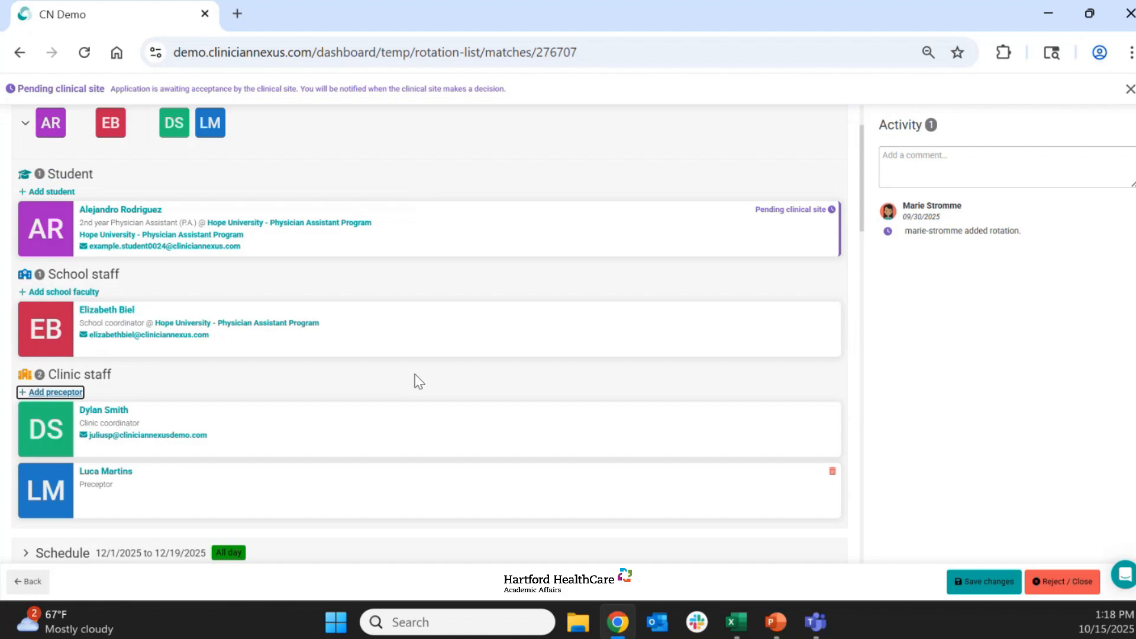
- Schedule the student and preceptor on Mondays December 1, 8 and 15, leaving the times as they are
scroll(450, 370, down, 5)
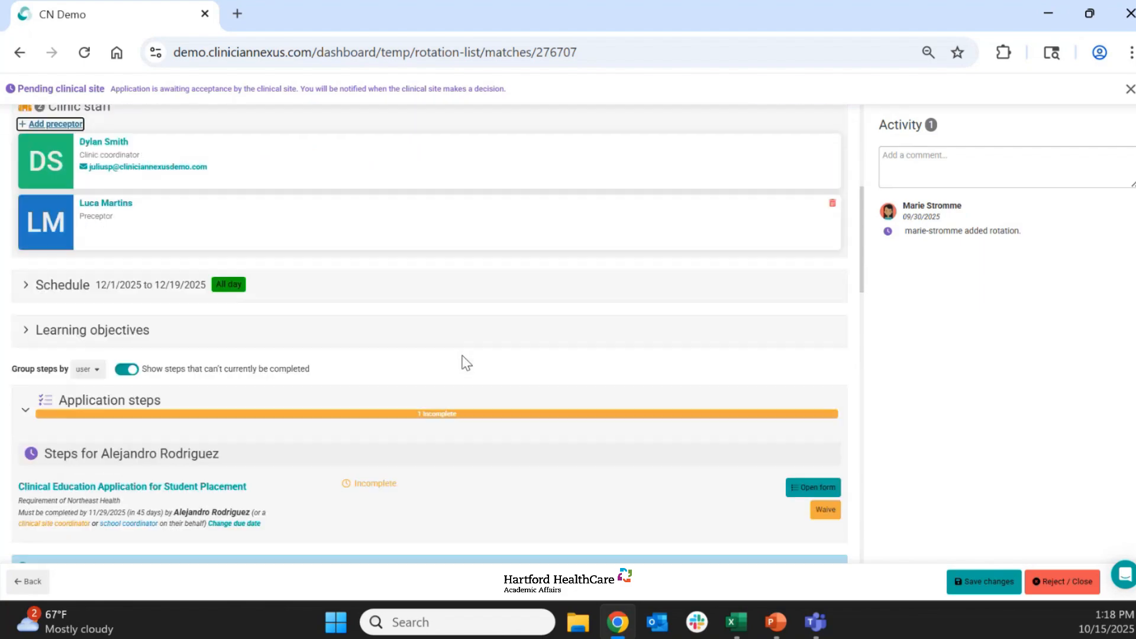
click(384, 294)
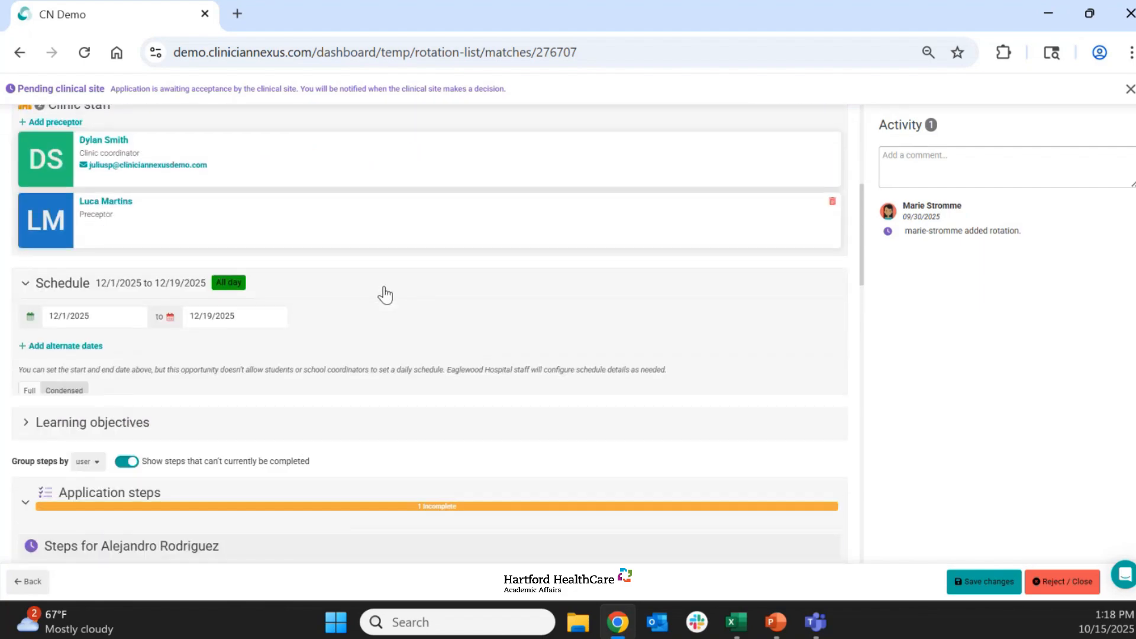
scroll(522, 302, down, 1)
scroll(522, 302, down, 3)
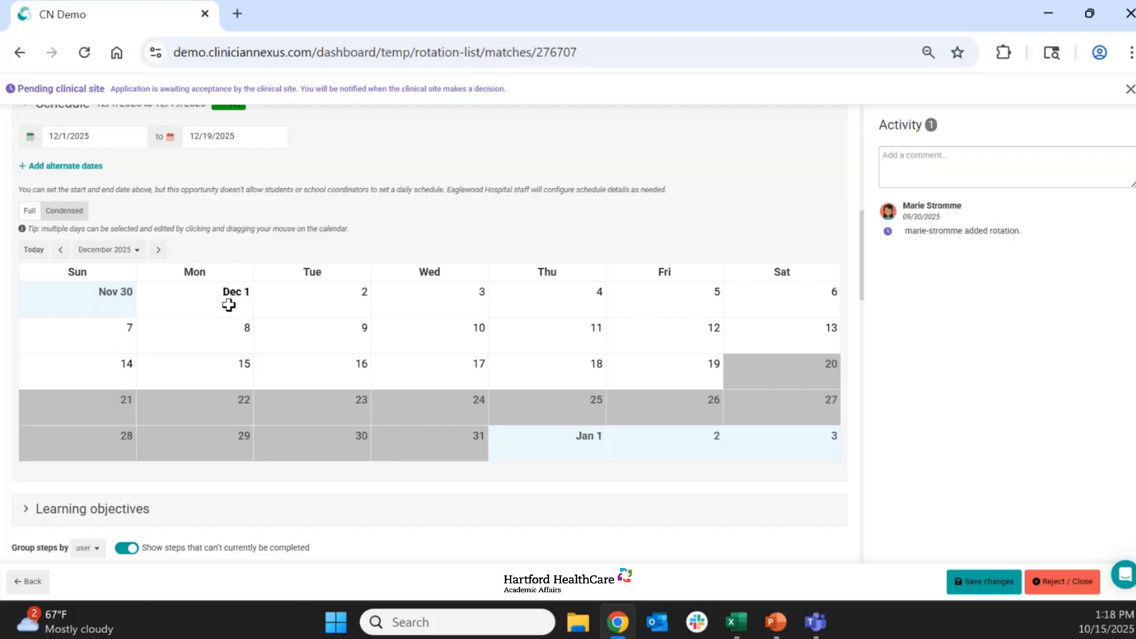
drag(201, 295, 195, 377)
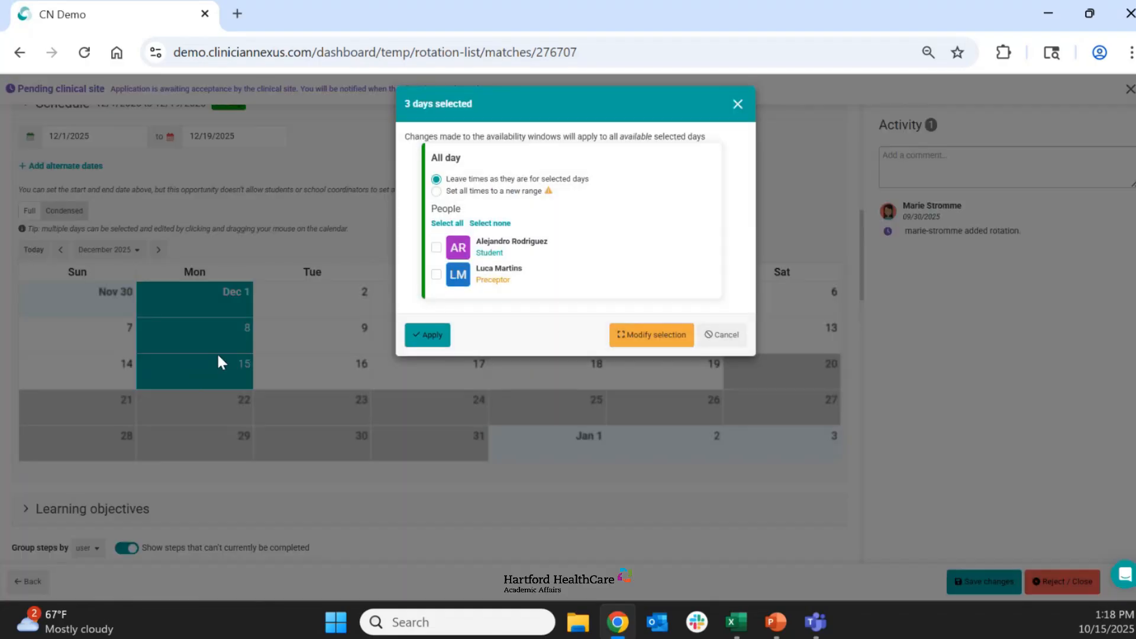
click(453, 223)
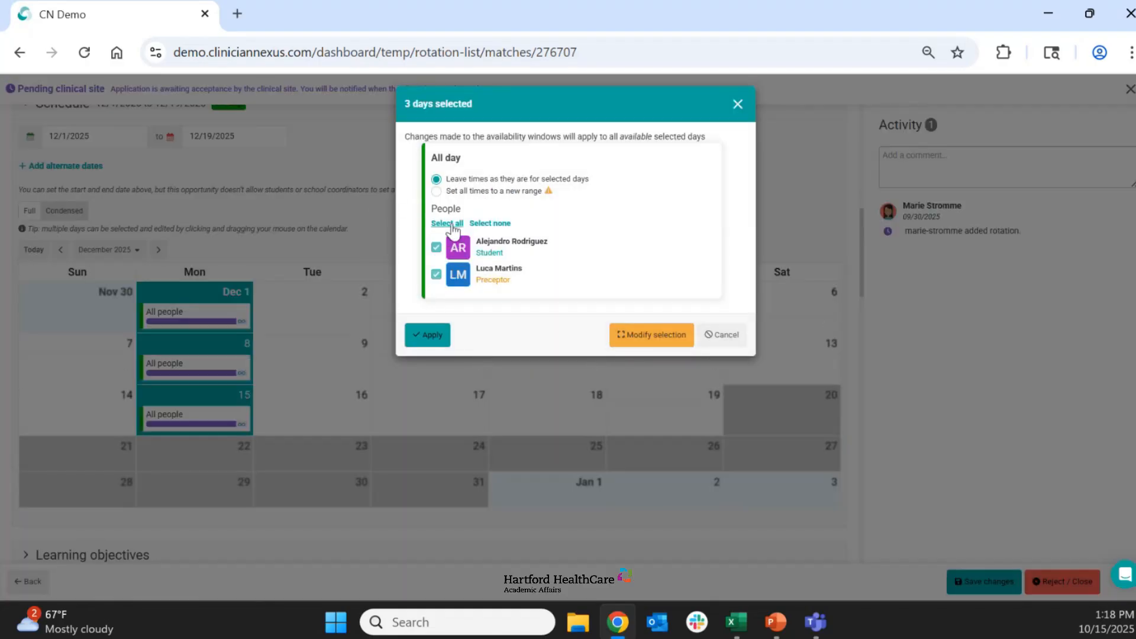
click(436, 341)
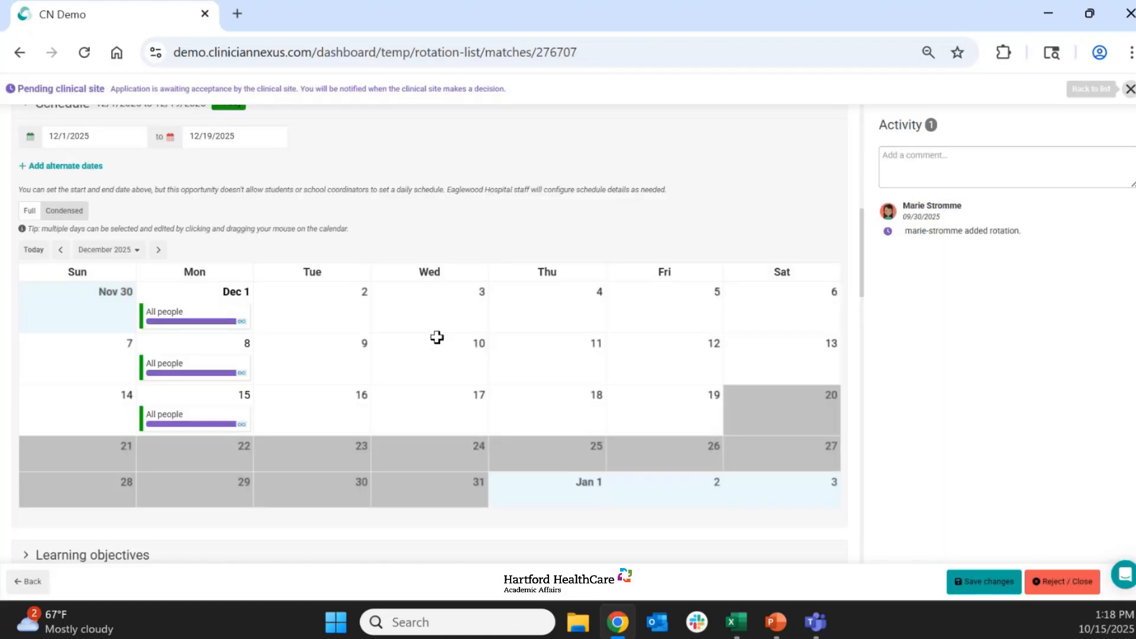
- Schedule the student and preceptor on Wednesdays December 3, 10 and 17 and Fridays December 5, 12 and 19
drag(436, 303, 435, 404)
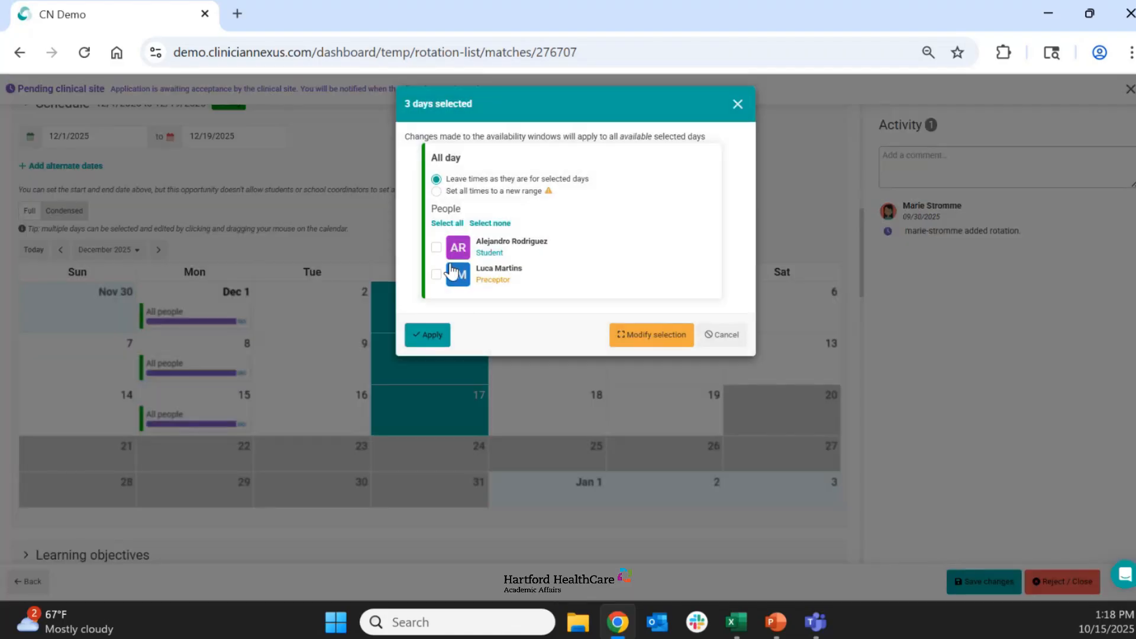
click(453, 223)
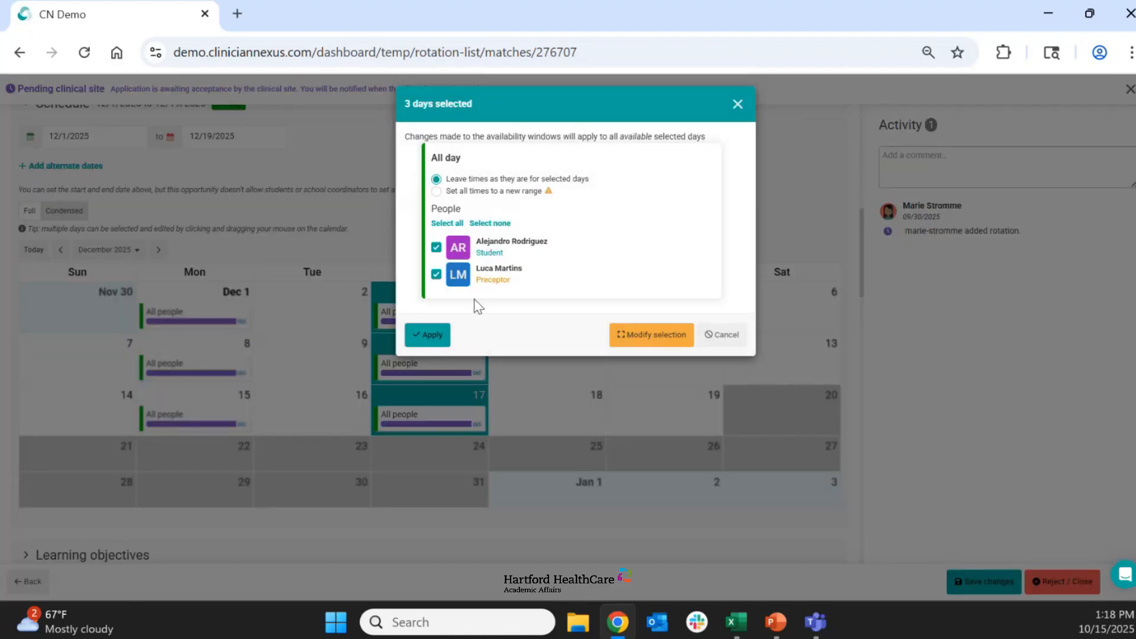
click(434, 335)
drag(646, 307, 665, 410)
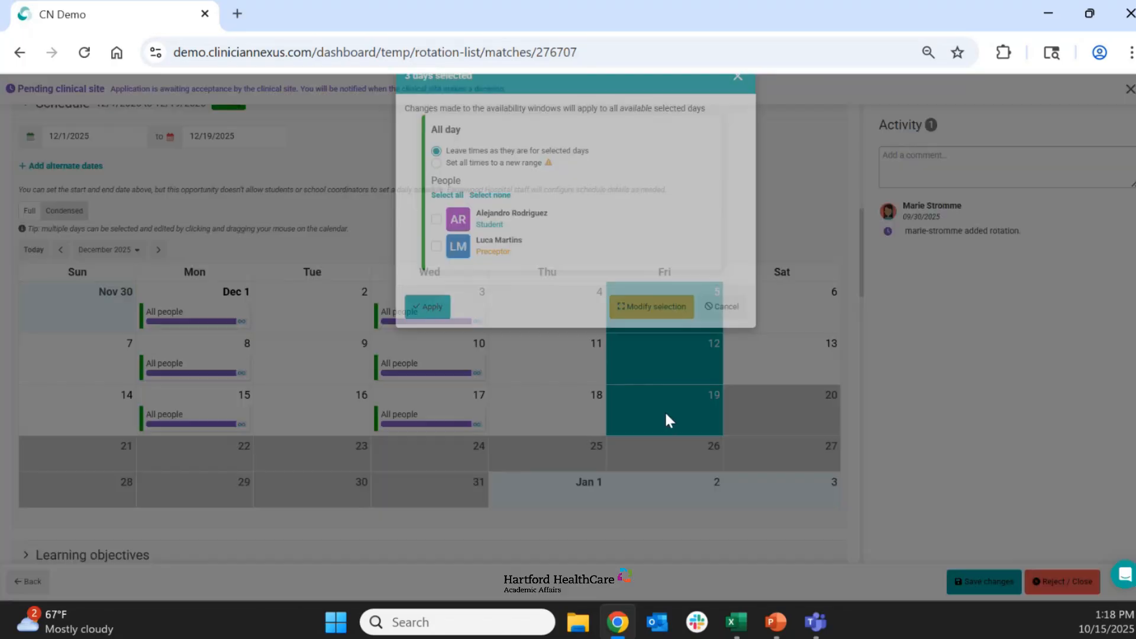
click(451, 225)
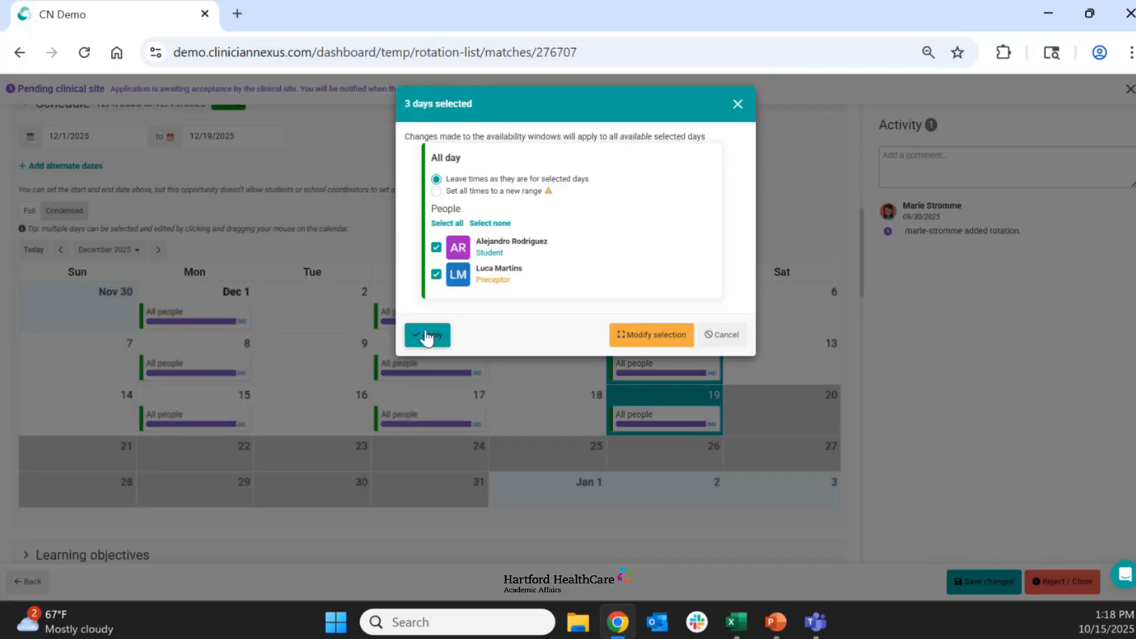
click(423, 335)
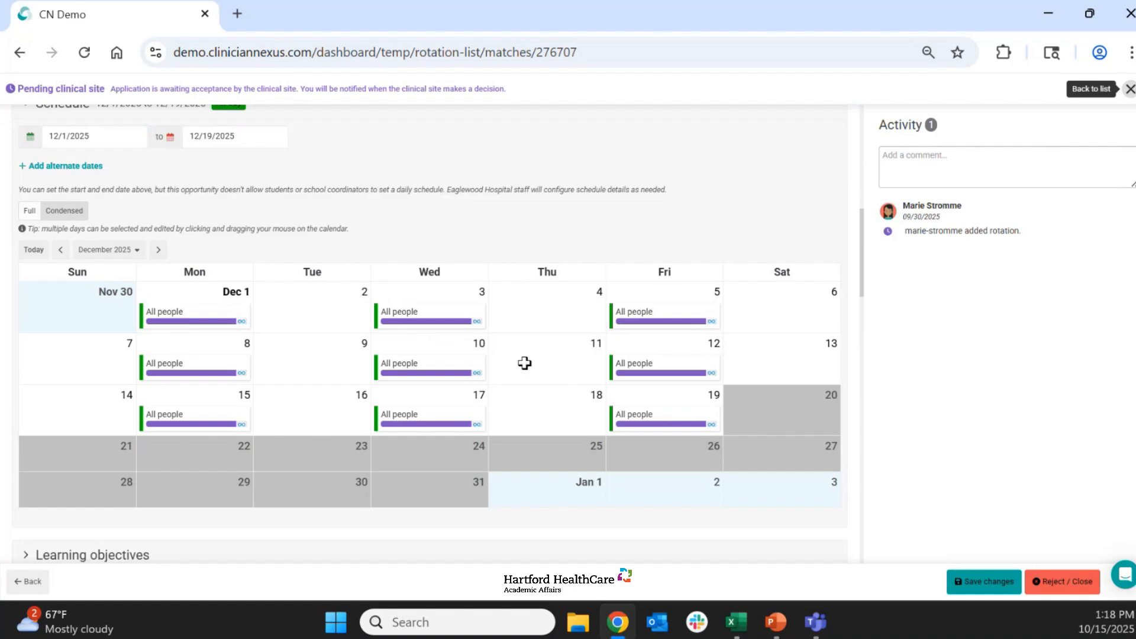
- Review and save the preceptor and schedule changes, and accept the rotation on behalf of the clinical site
scroll(520, 362, up, 1)
scroll(522, 363, up, 5)
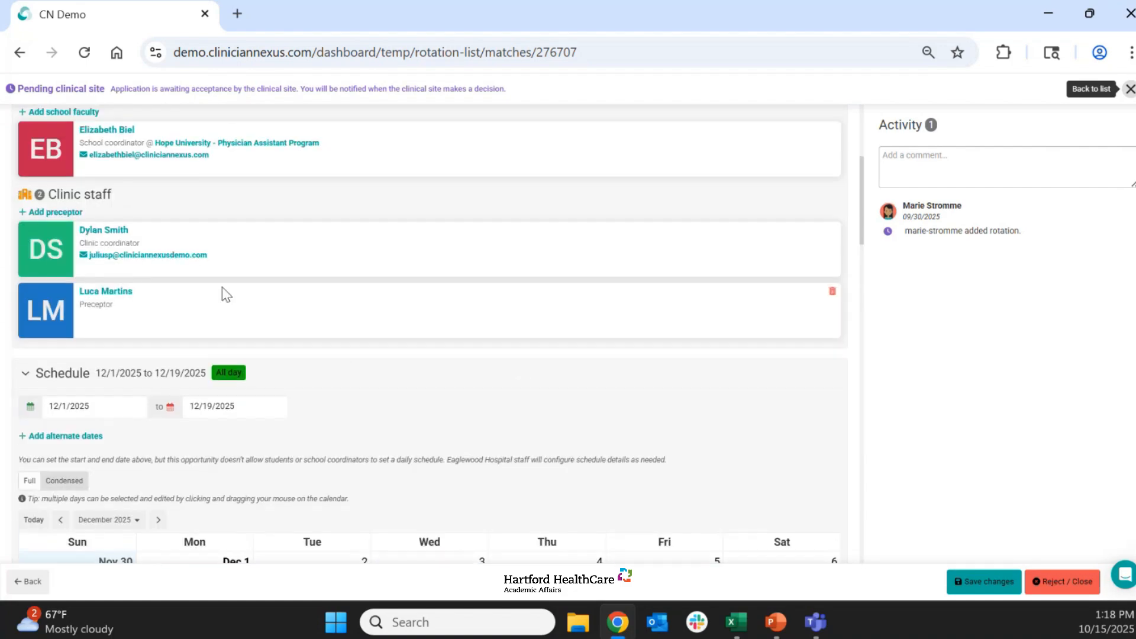
scroll(547, 329, down, 3)
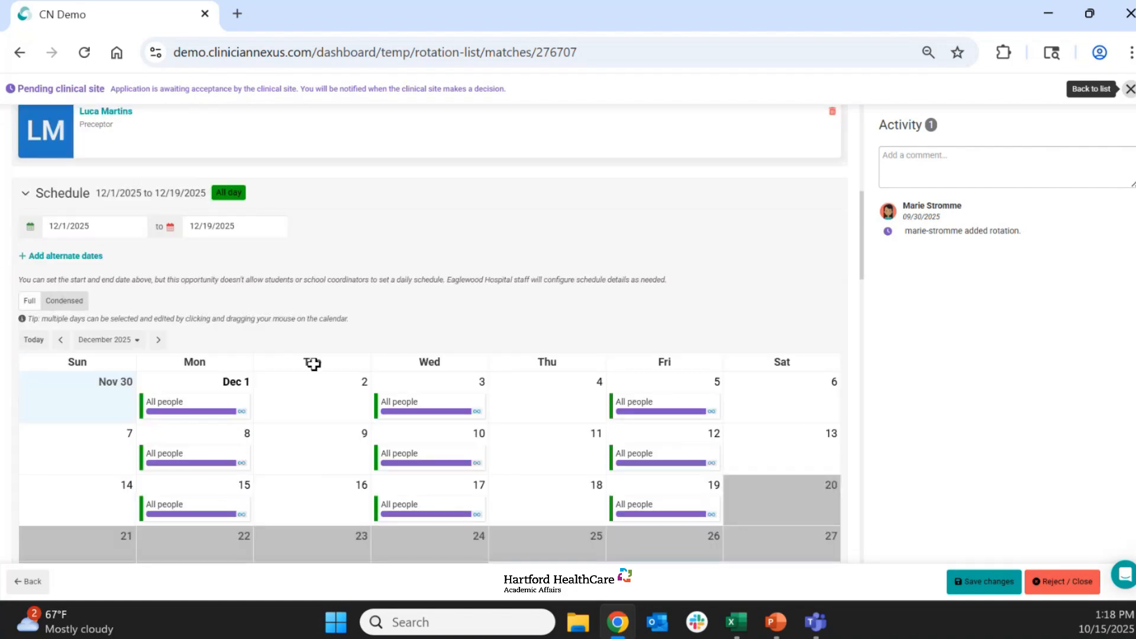
click(986, 582)
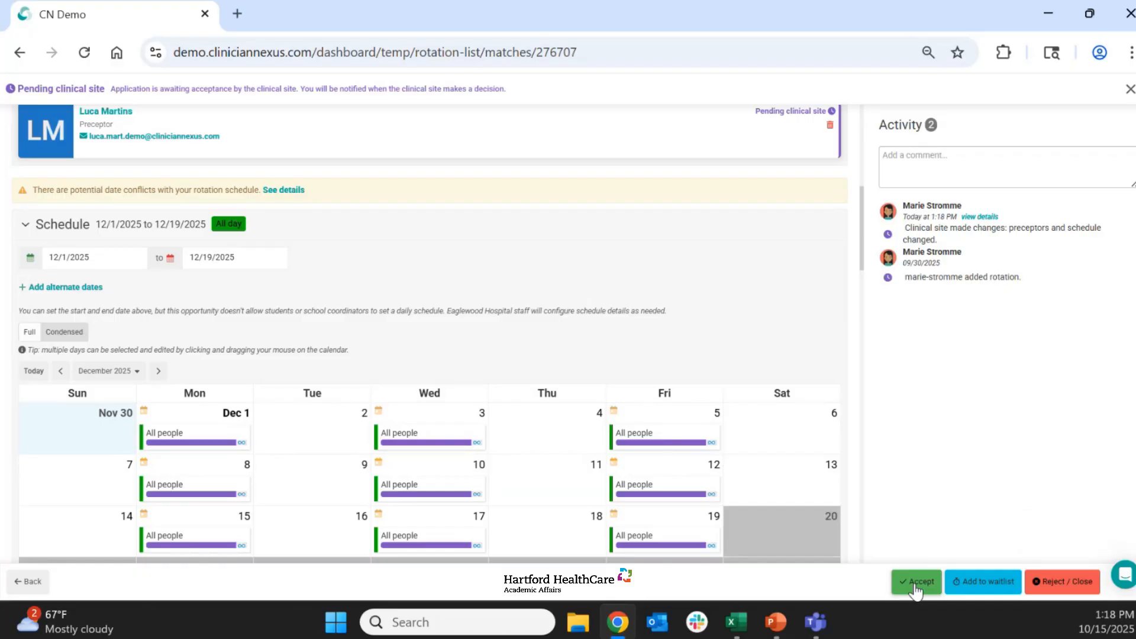
click(915, 583)
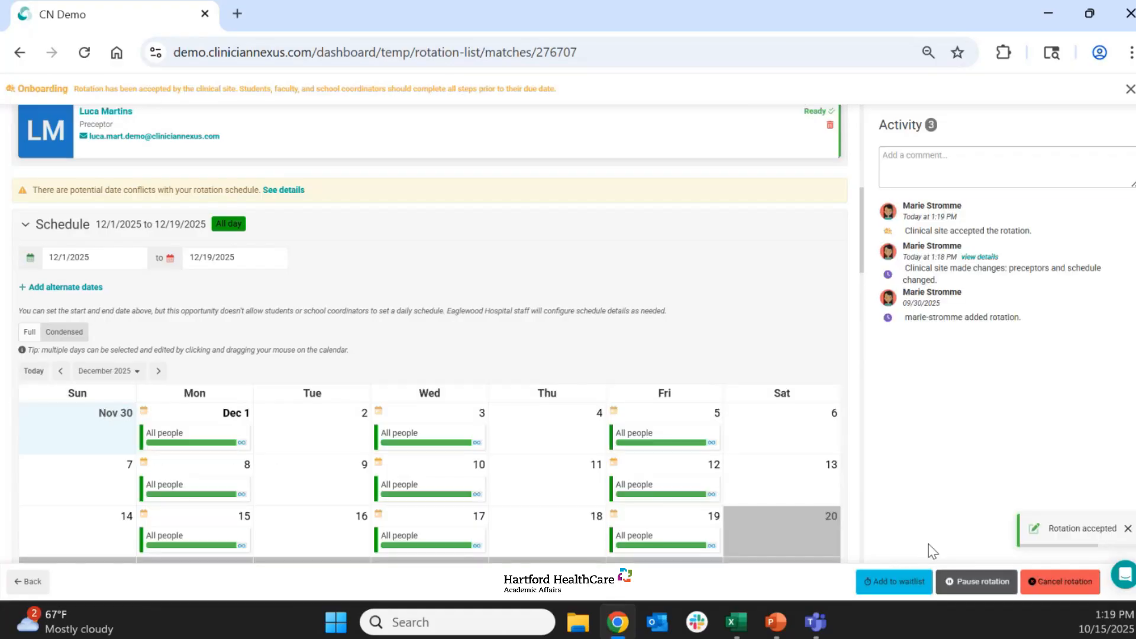
- Return to the rotation list and open the onboarding Battery Park Hospital Family Medicine - Medical Students rotation to view its schedule
click(28, 583)
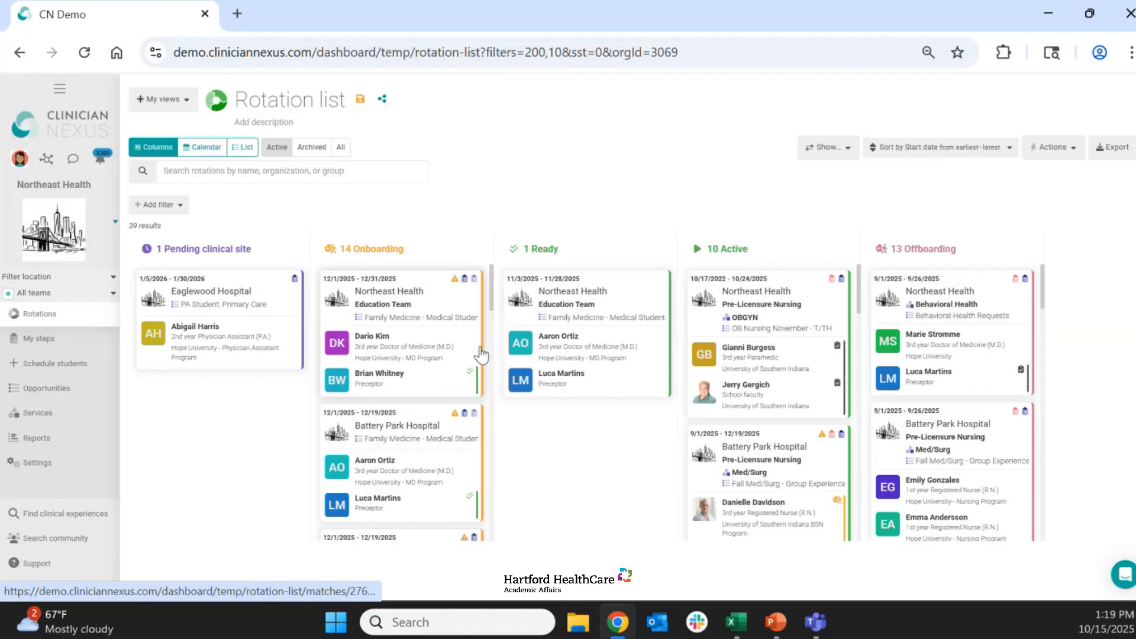
scroll(422, 391, down, 2)
click(414, 386)
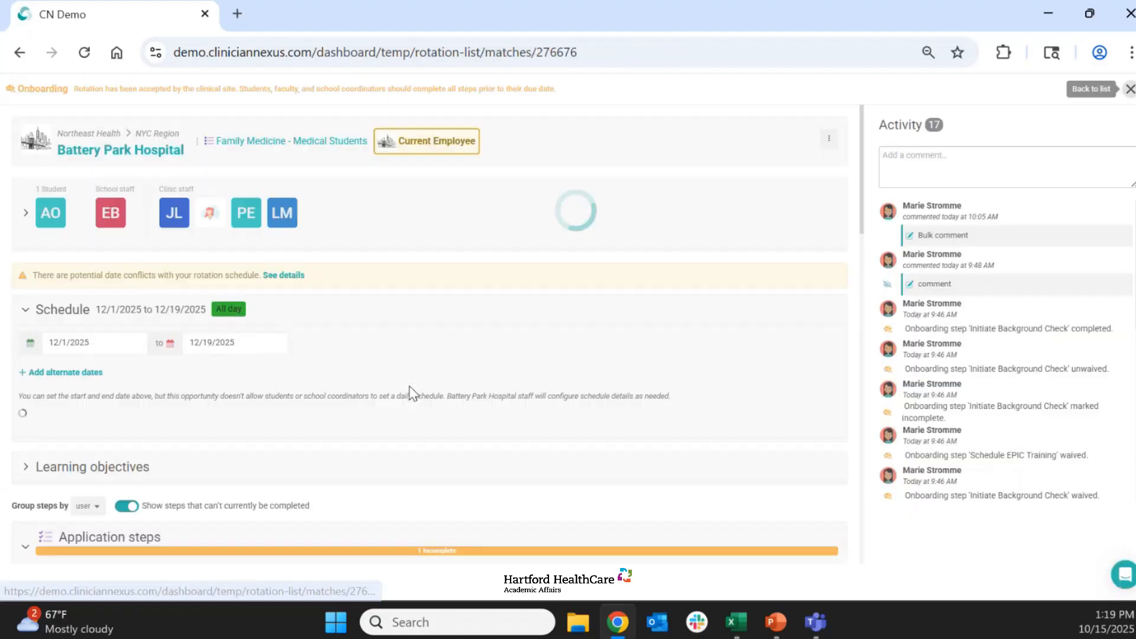
scroll(471, 372, down, 2)
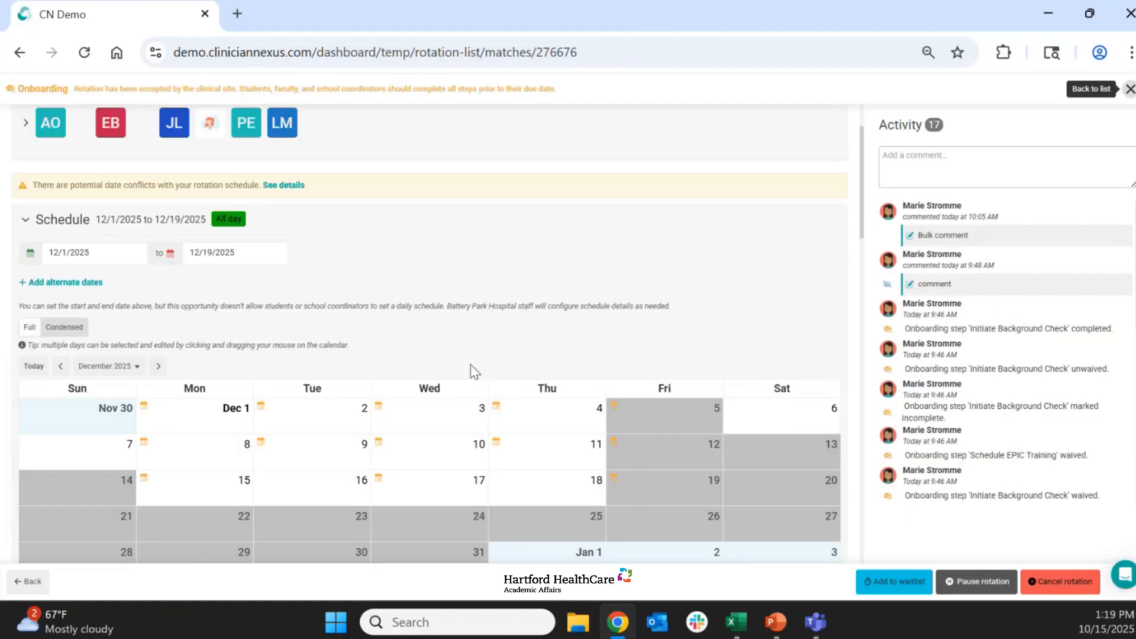
- Expand the people section of the rotation and review the student, school staff, clinic staff and preceptor details
scroll(474, 372, up, 2)
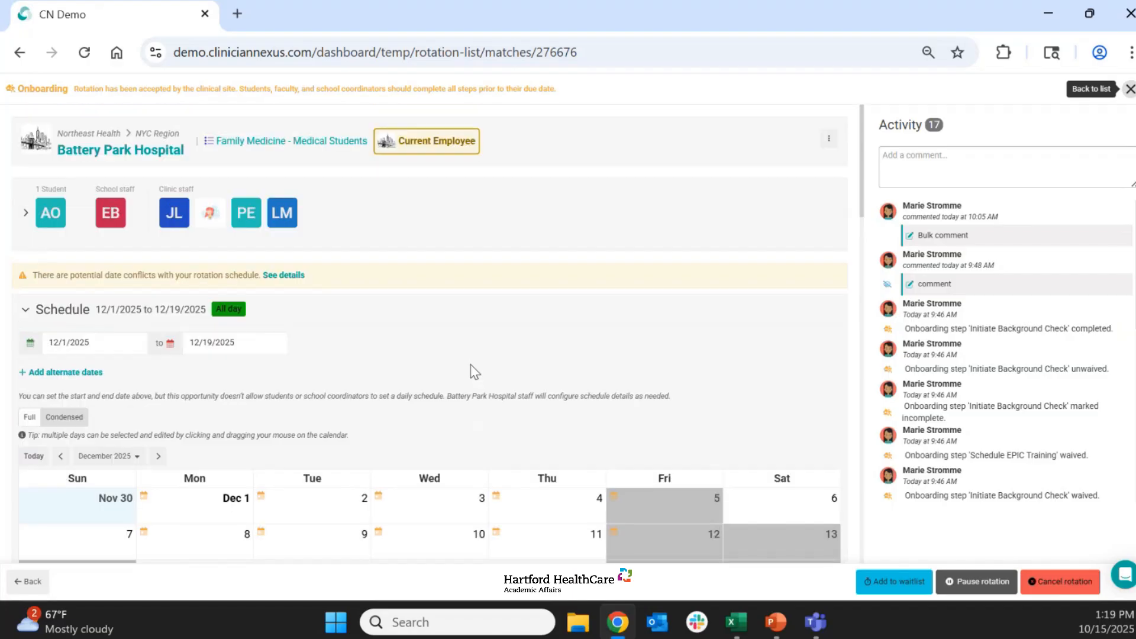
click(365, 218)
scroll(426, 236, down, 4)
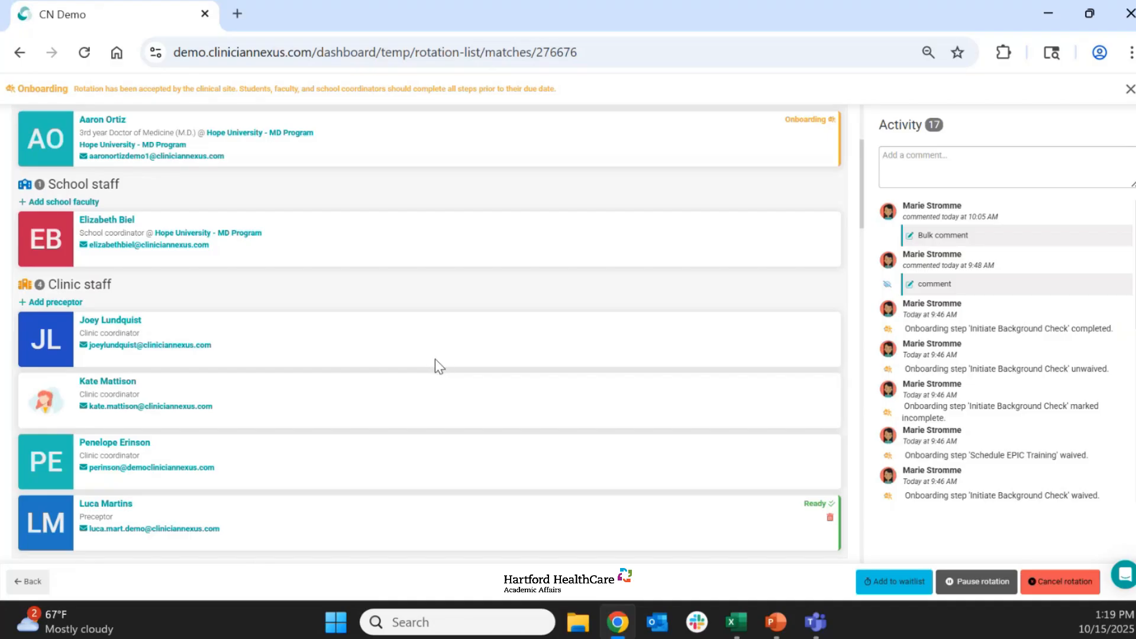
scroll(435, 360, down, 2)
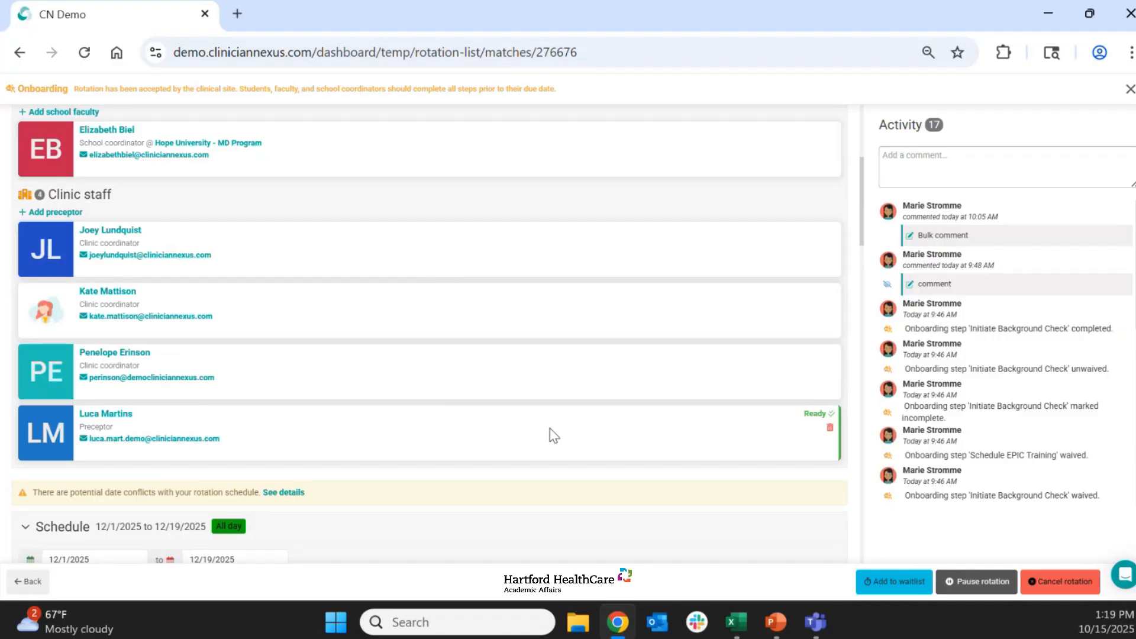
scroll(562, 435, down, 6)
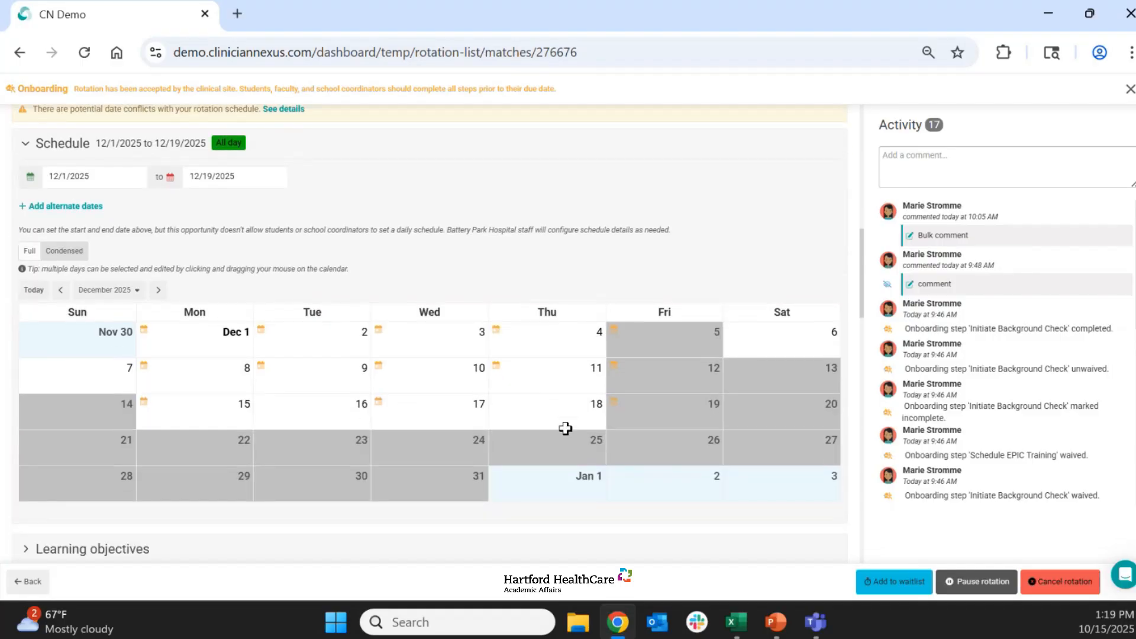
- Schedule the student and preceptor on every Monday through Thursday from December 1 to 18, leaving the times as they are
scroll(565, 428, down, 1)
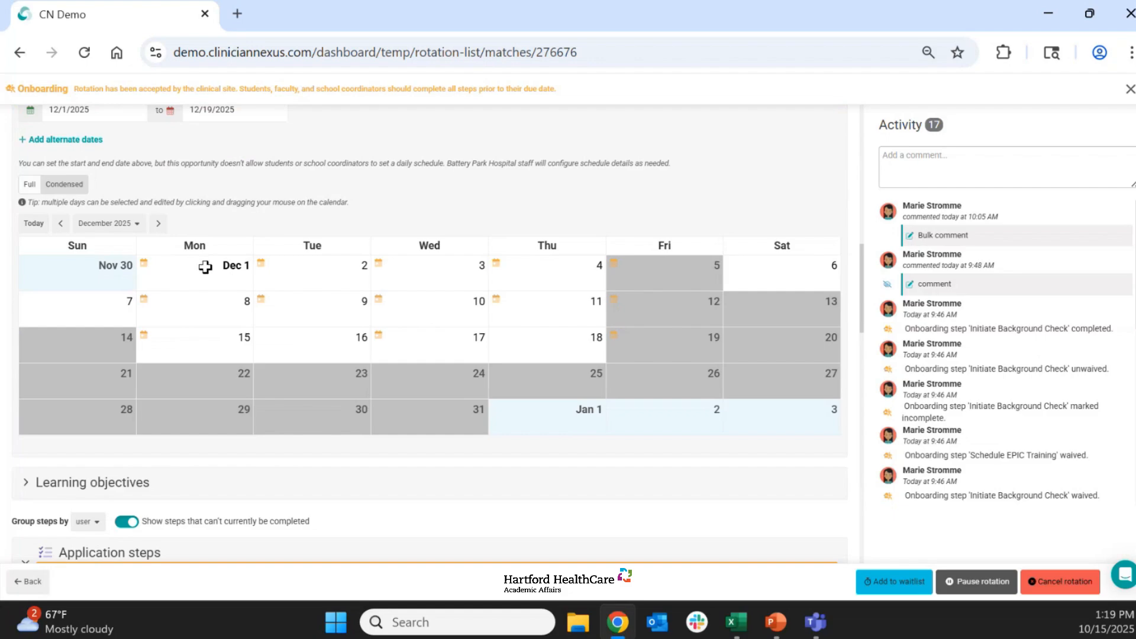
drag(203, 271, 555, 346)
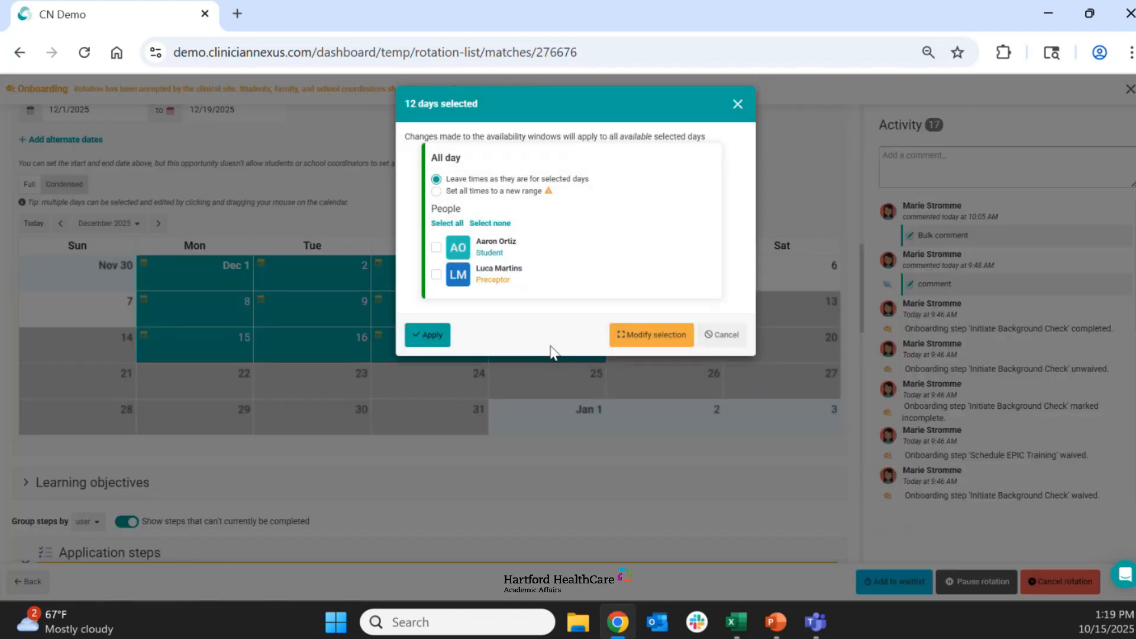
click(447, 223)
click(426, 335)
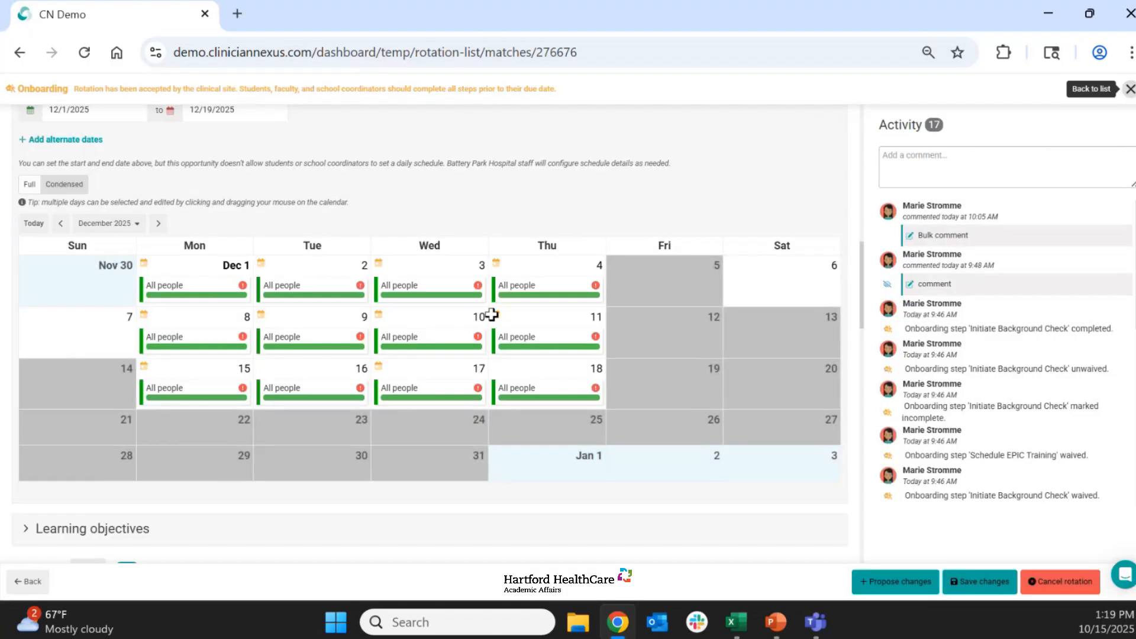
- Collapse the application steps and examine the student's onboarding steps, including who may complete the Confidentiality/HIPAA Policy step
scroll(609, 337, down, 5)
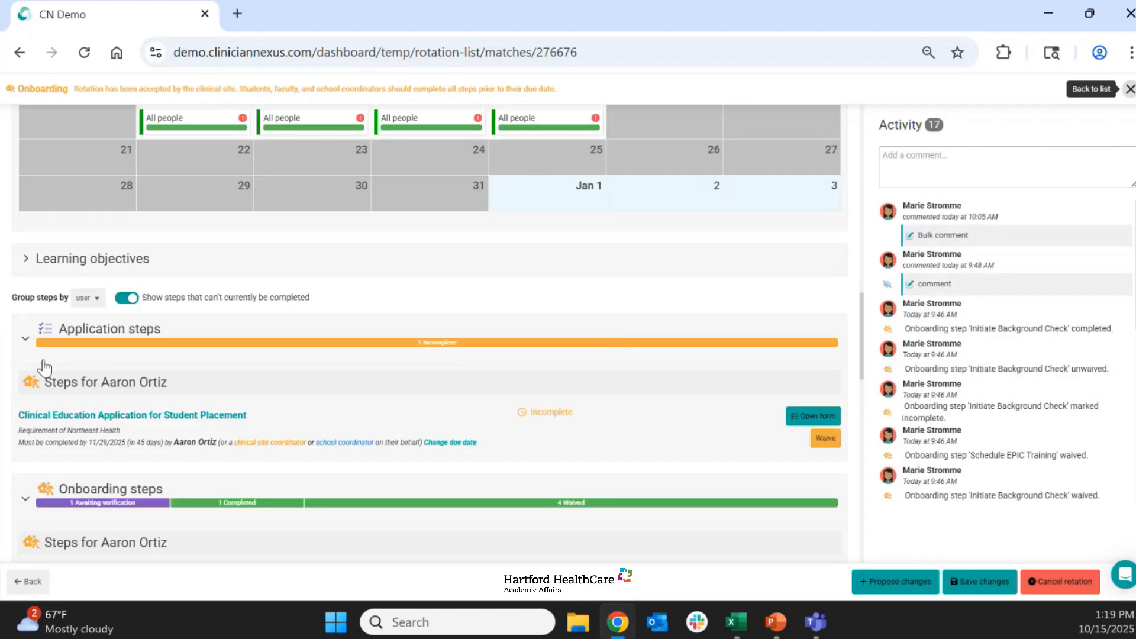
click(26, 338)
scroll(540, 341, down, 5)
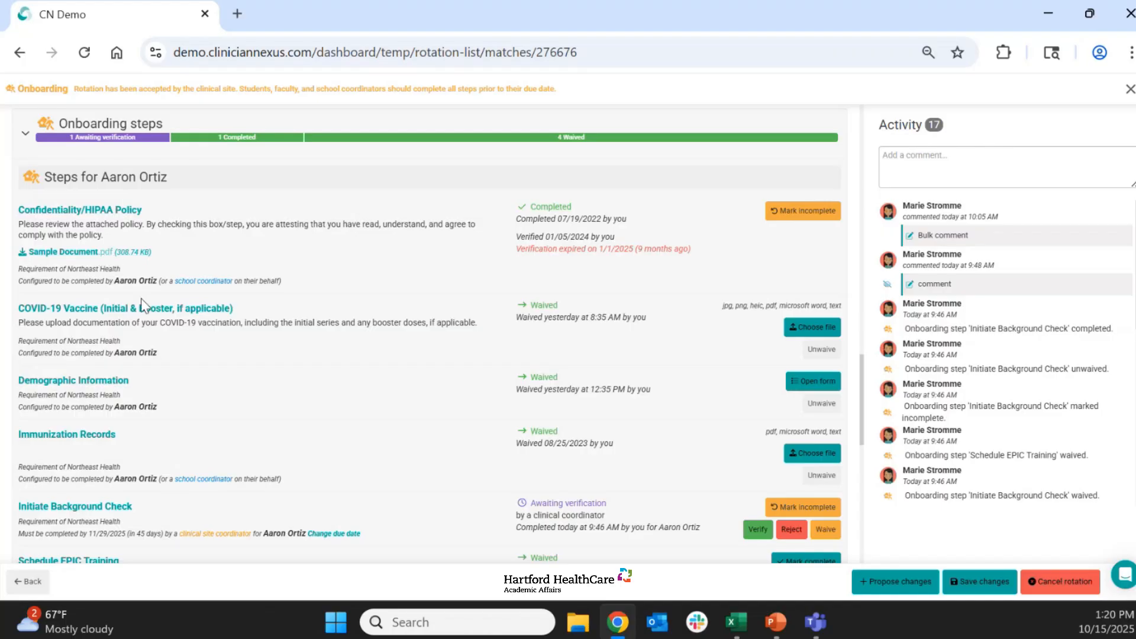
drag(85, 281, 250, 287)
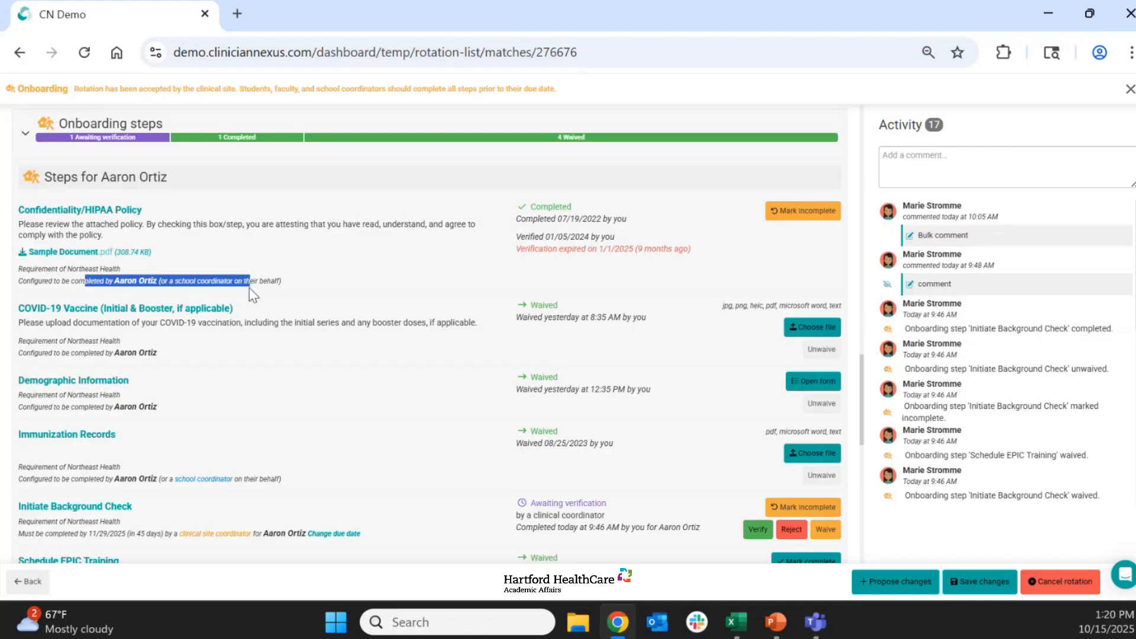
click(290, 279)
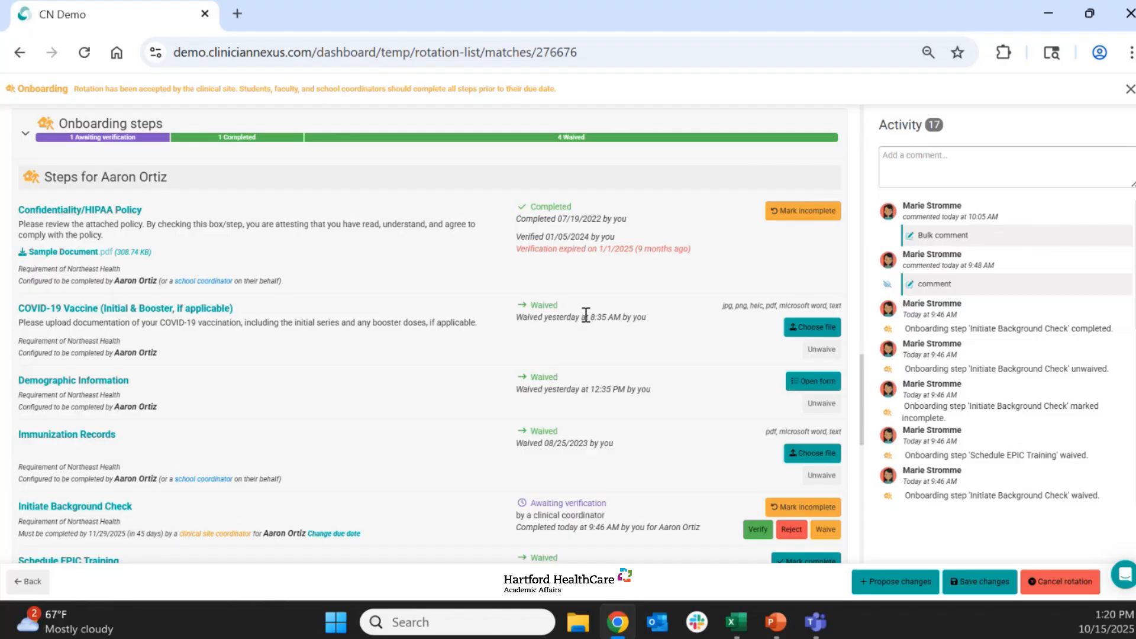
- Unwaive the student's Schedule EPIC Training onboarding step and review the statuses of the onboarding steps
scroll(579, 318, down, 3)
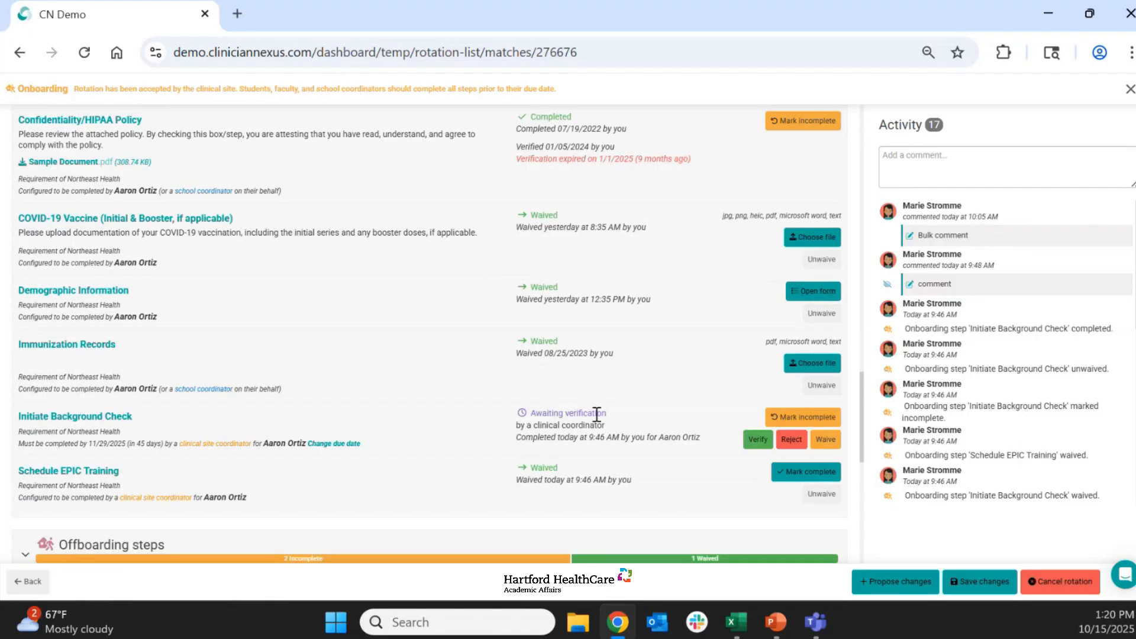
click(824, 502)
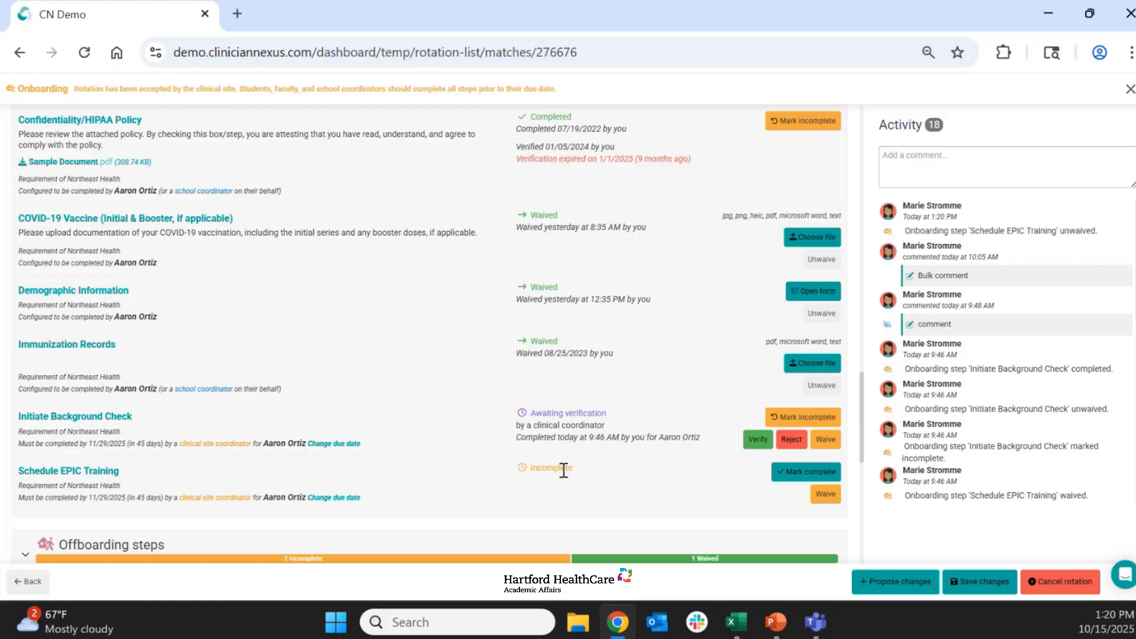
scroll(663, 483, up, 1)
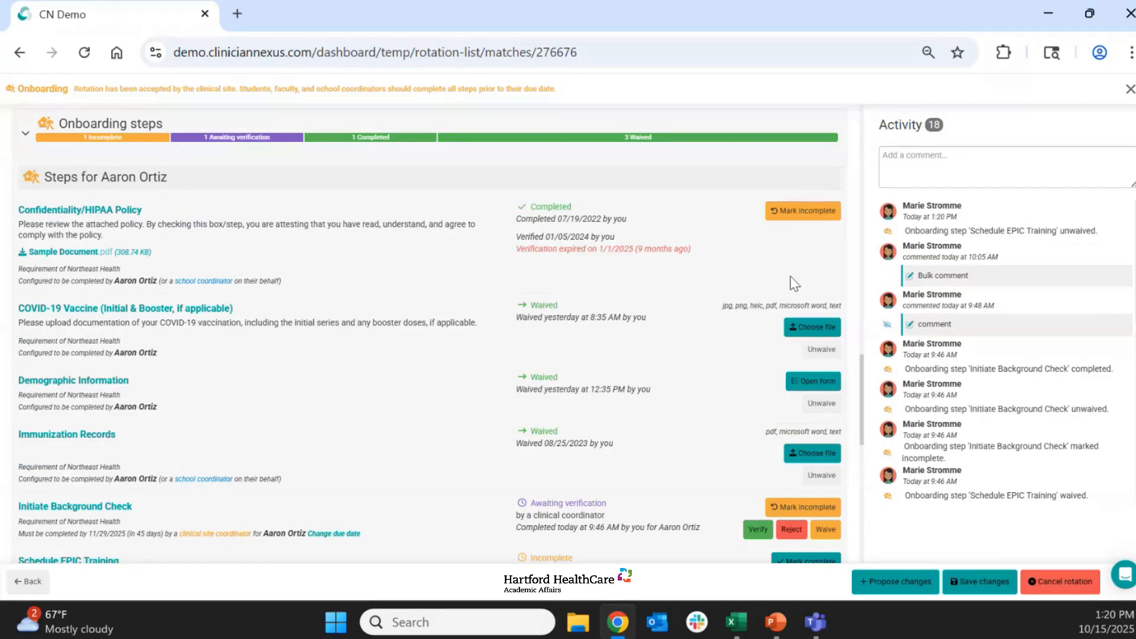
scroll(793, 283, down, 1)
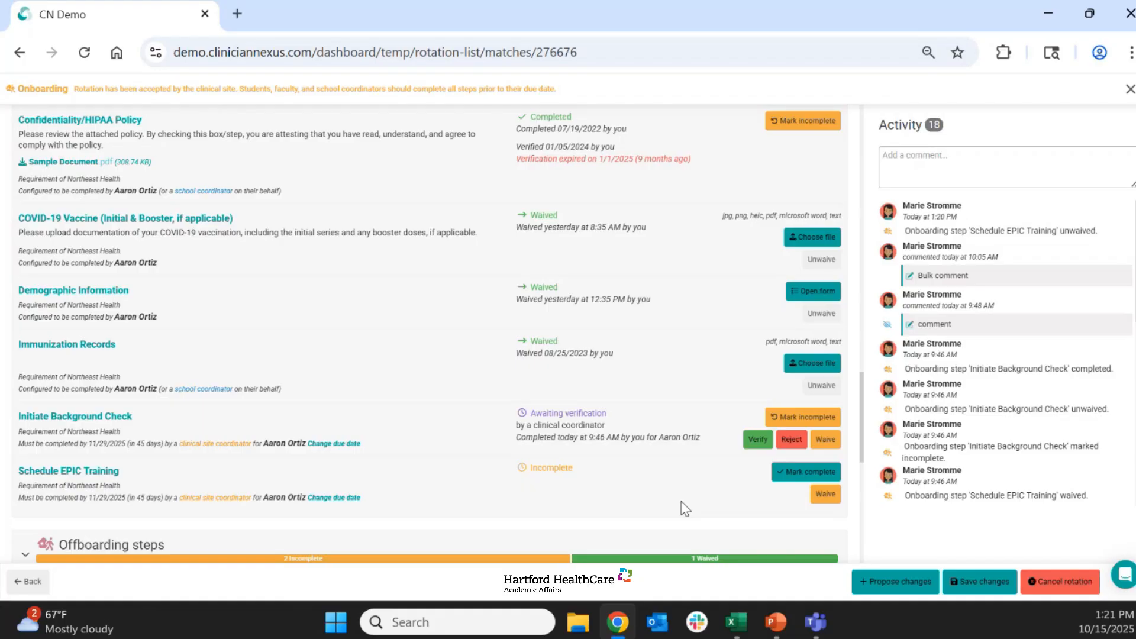
- Examine the rotation's comment field and activity log of past comments and onboarding changes
scroll(685, 509, up, 2)
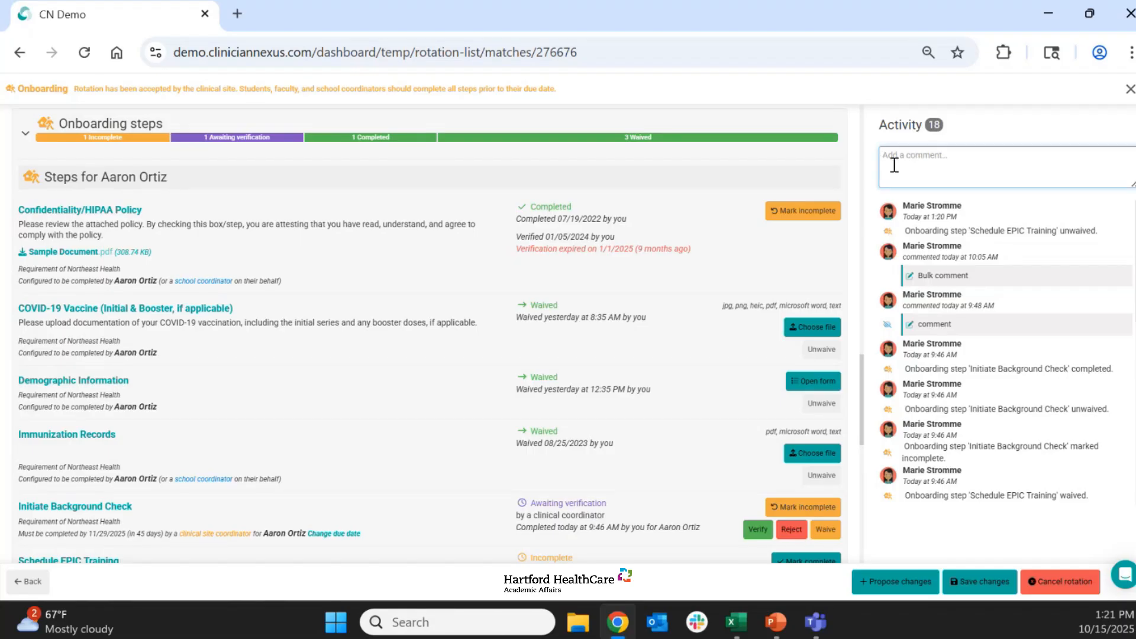
scroll(652, 300, up, 8)
scroll(651, 299, up, 10)
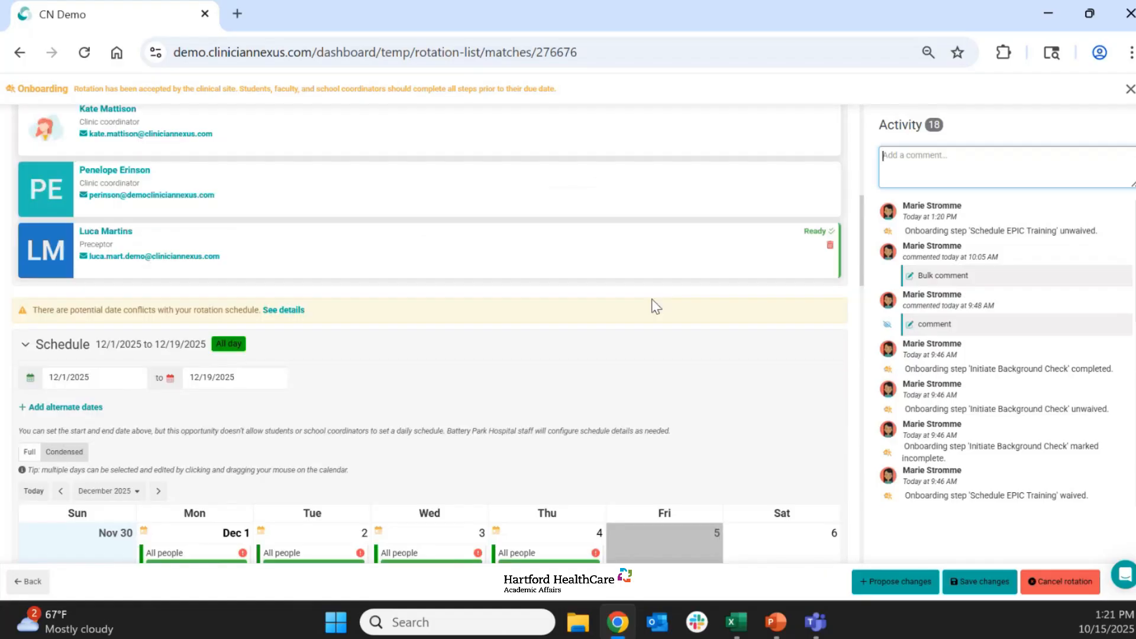
scroll(657, 306, down, 1)
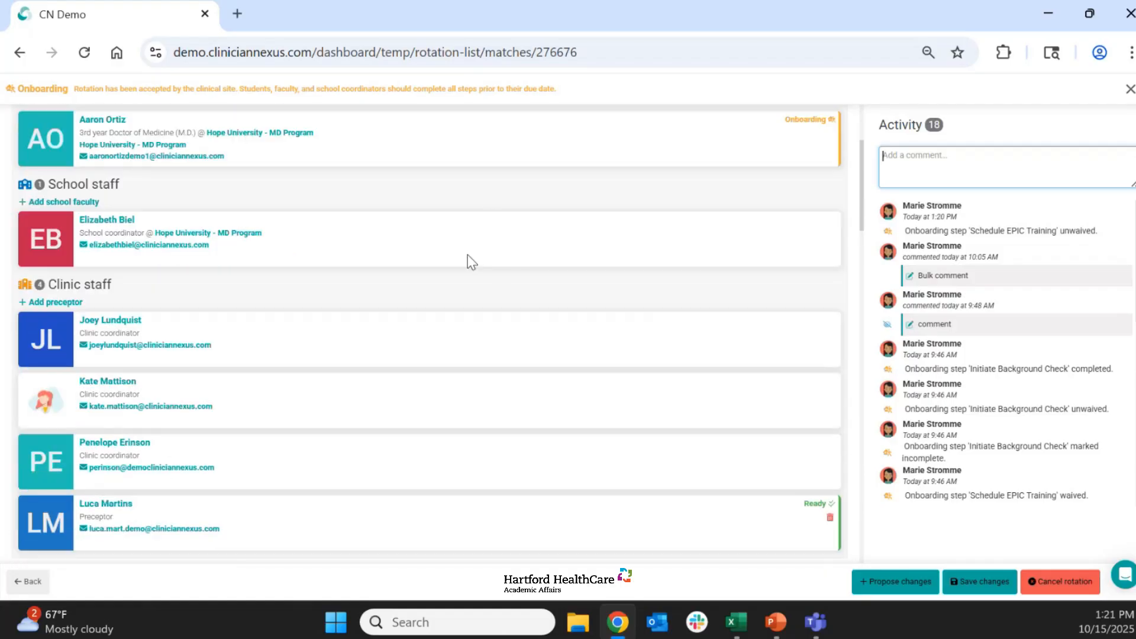
click(938, 148)
scroll(1008, 382, down, 2)
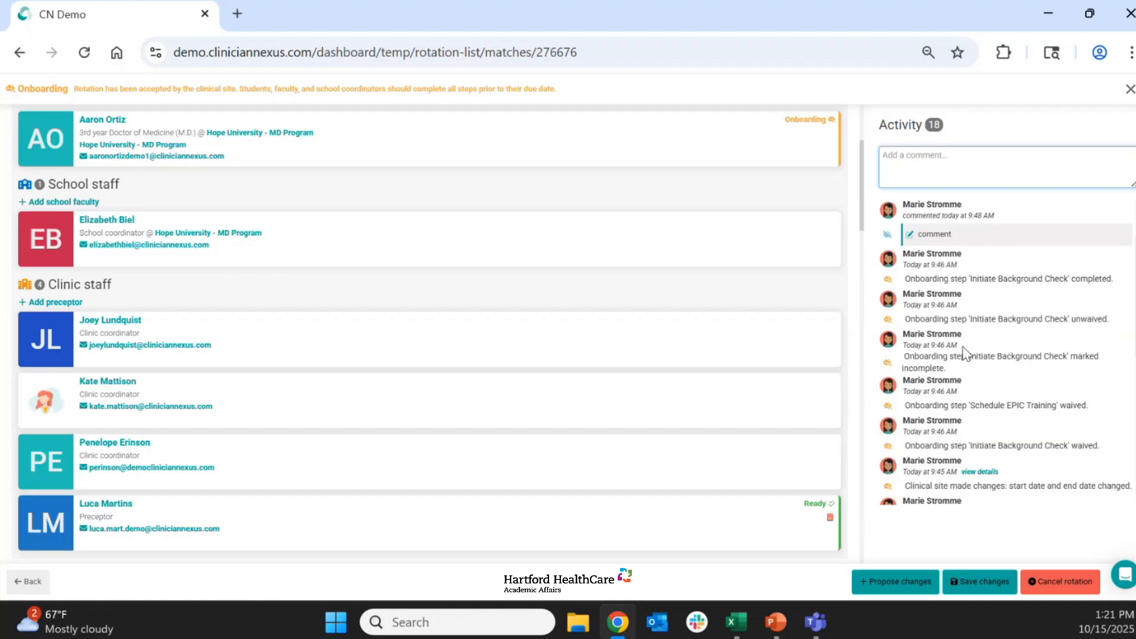
scroll(964, 354, up, 3)
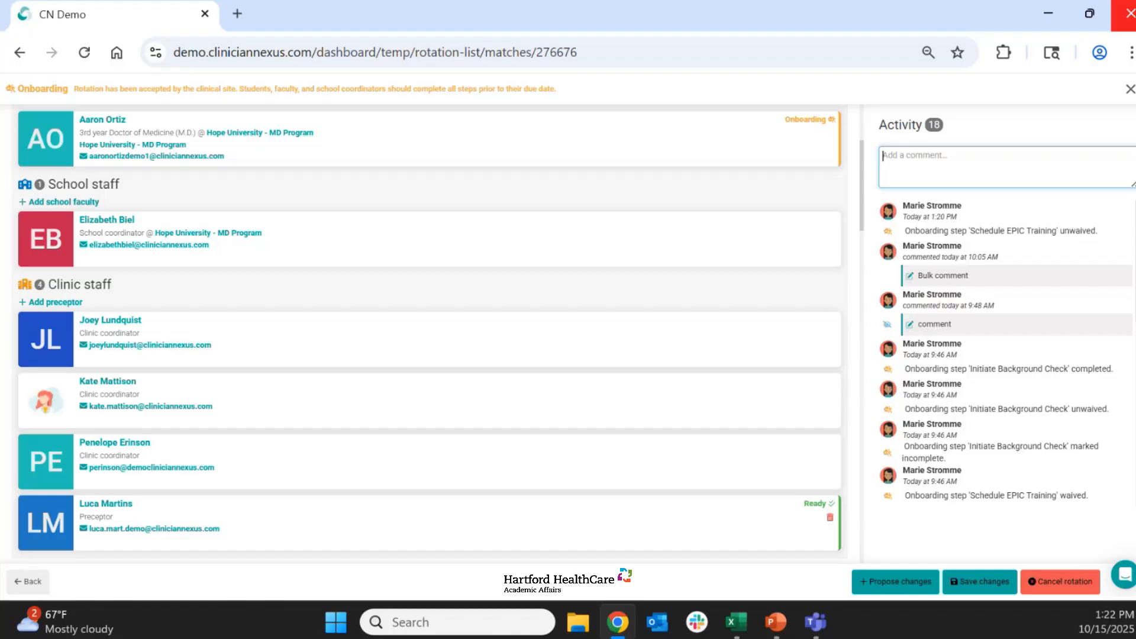
- Leave the rotation without saving the schedule changes and open the offboarding Northeast Health Behavioral Health Requests rotation
click(1130, 89)
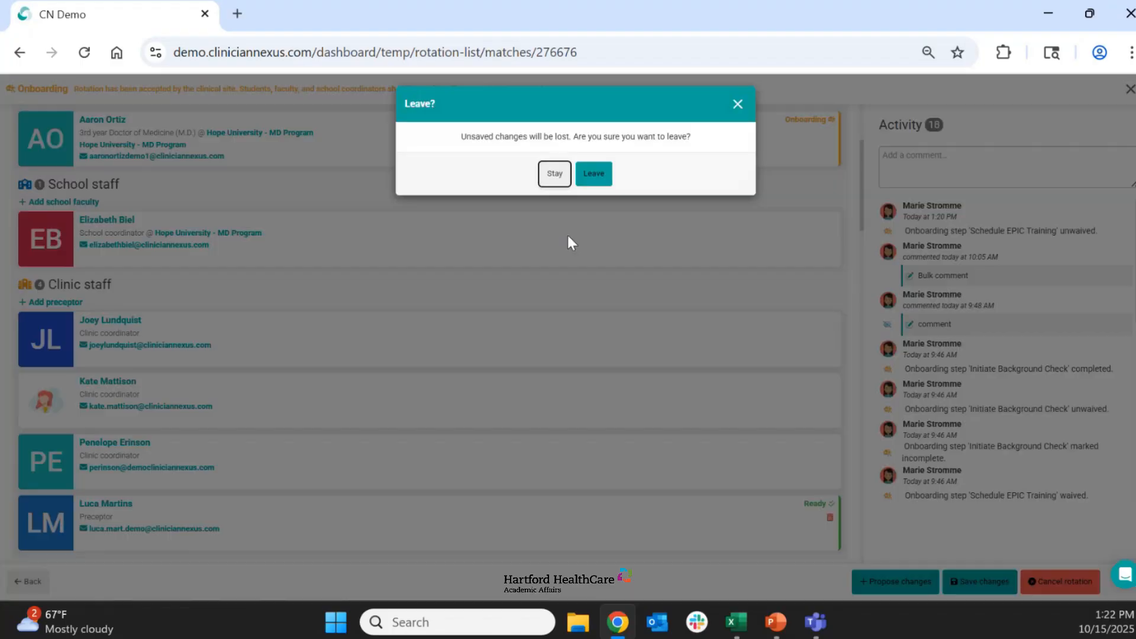
click(600, 177)
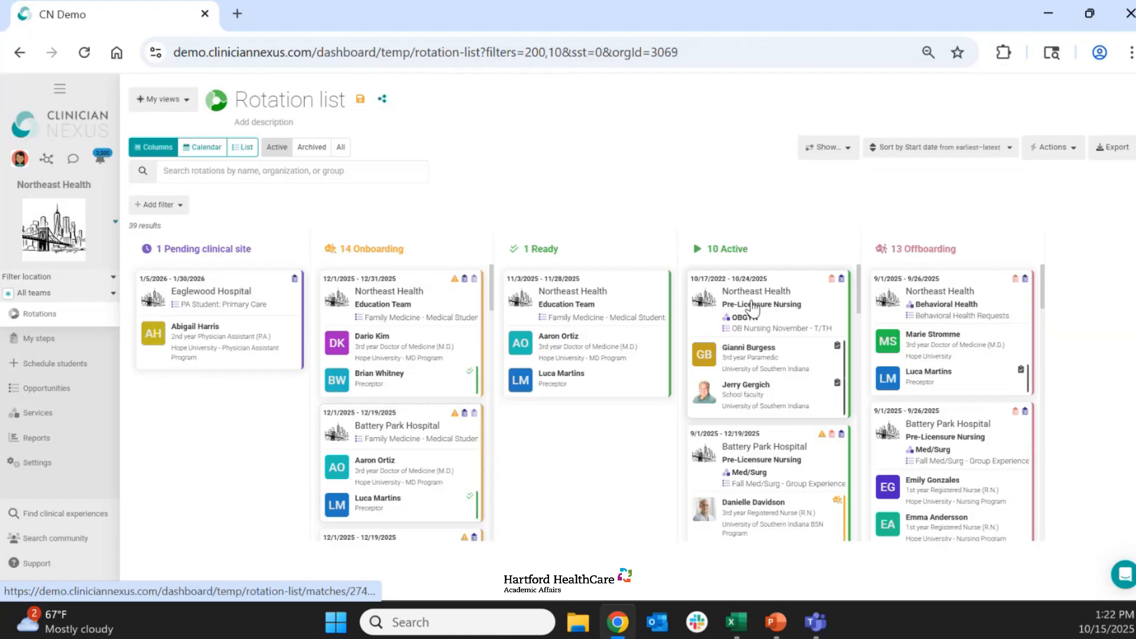
click(957, 314)
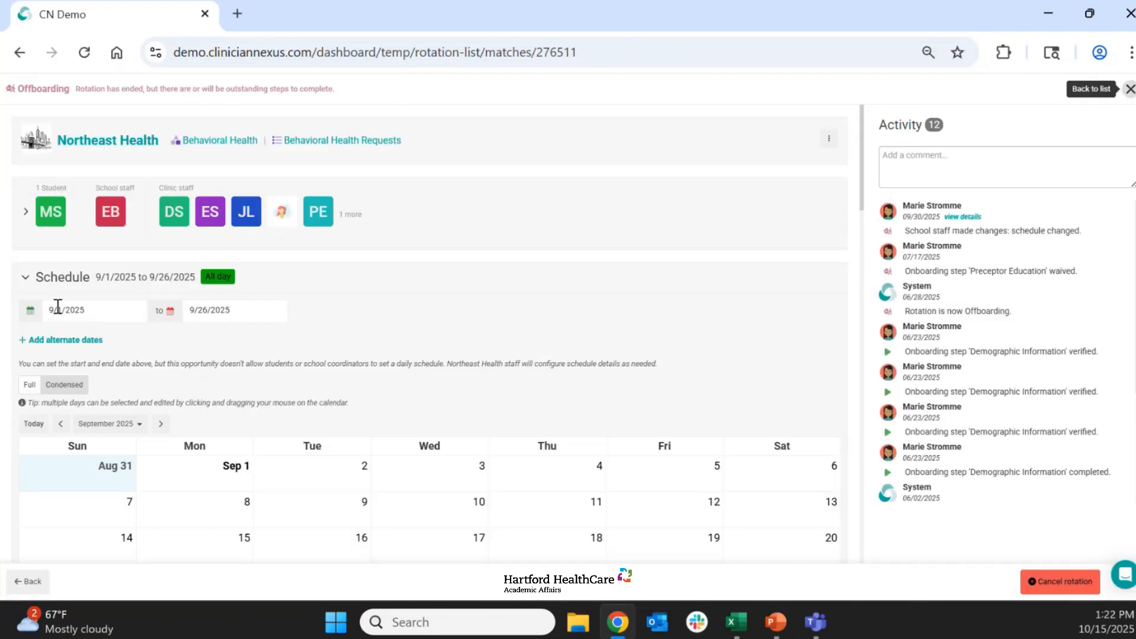
- Collapse the schedule, application steps and onboarding steps, and examine the offboarding steps for the student and preceptor
click(25, 280)
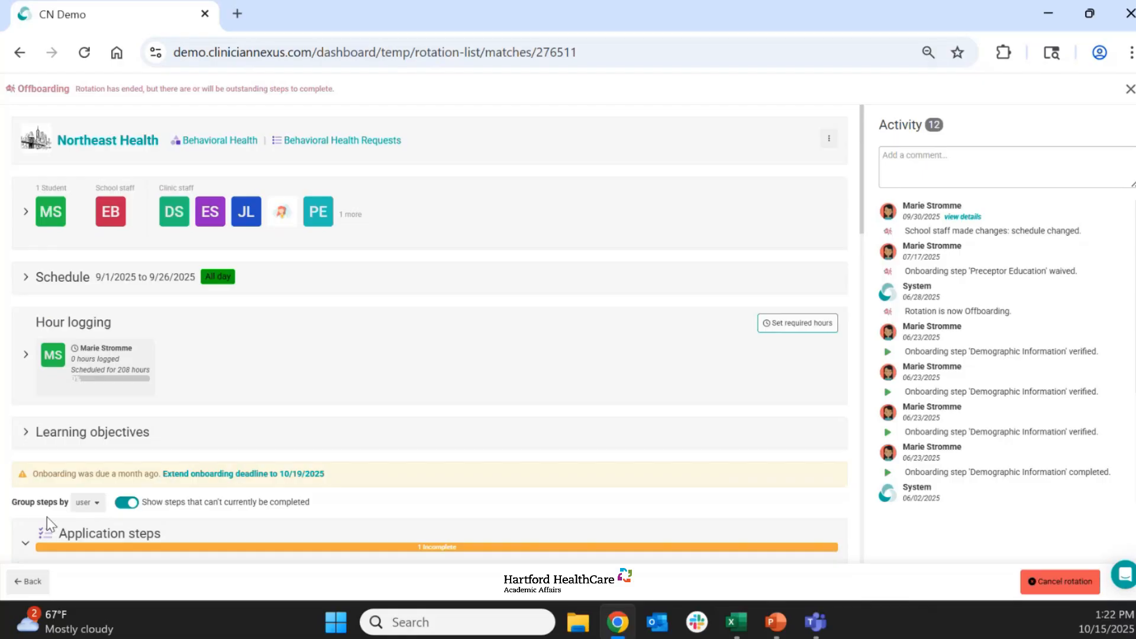
scroll(91, 484, down, 3)
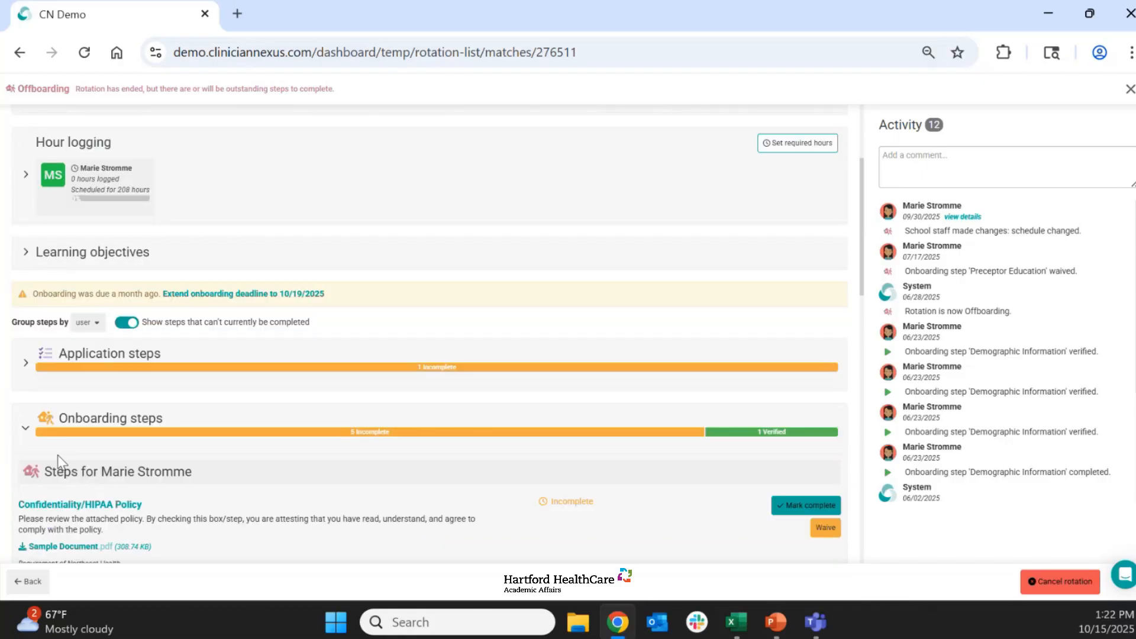
click(26, 431)
scroll(379, 408, down, 5)
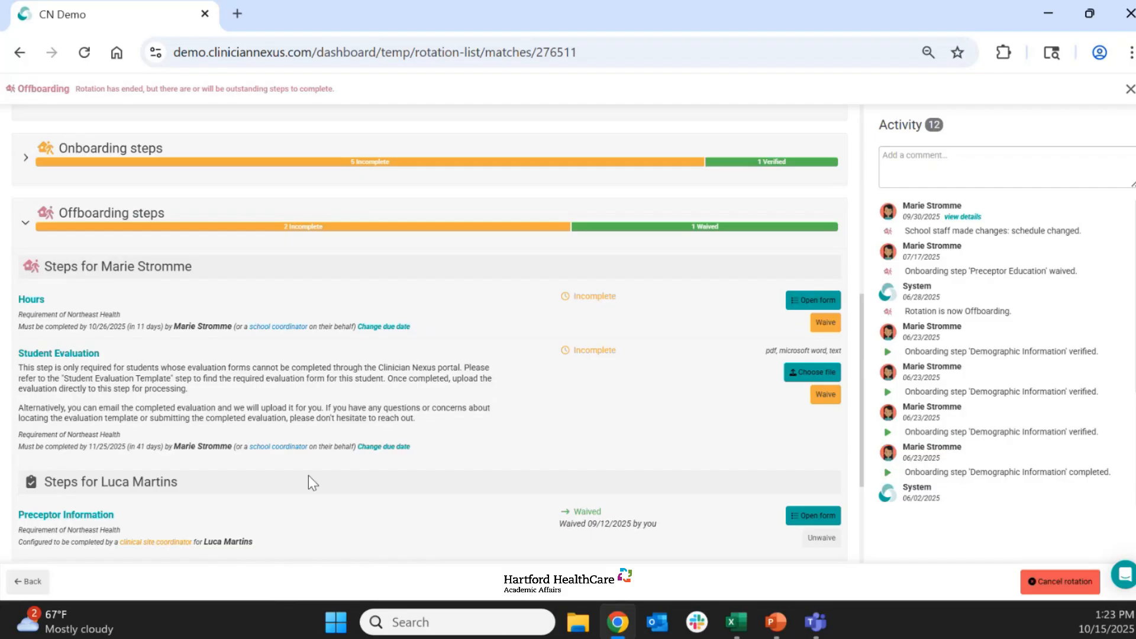
- Return to the rotation list and compare the archived rotations with the active ones, ending on the active rotations
click(28, 581)
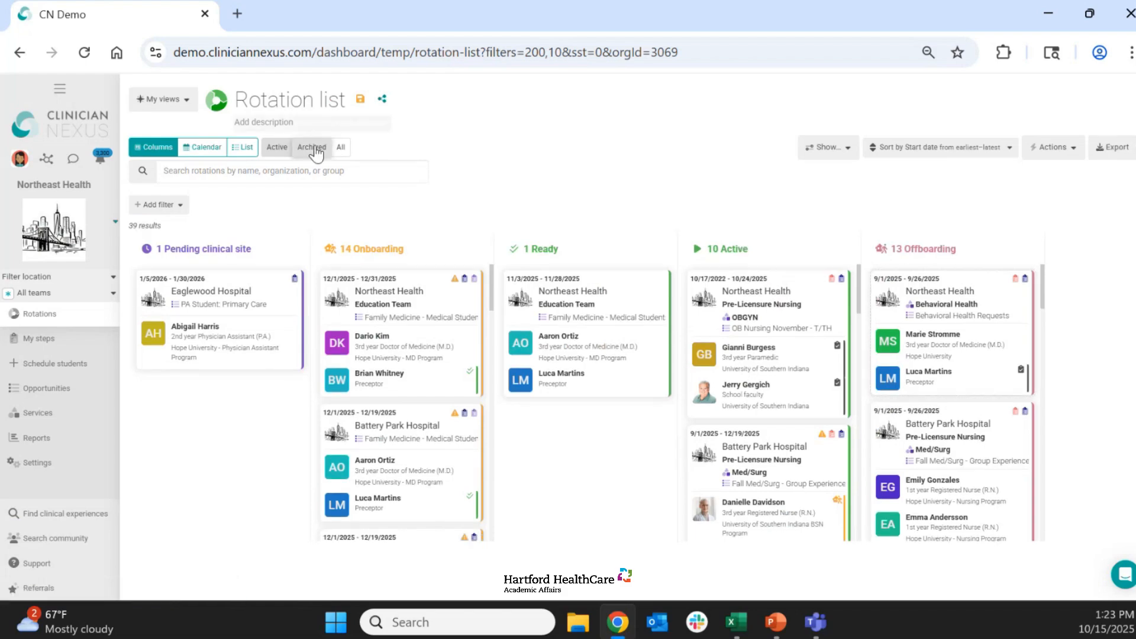
click(312, 146)
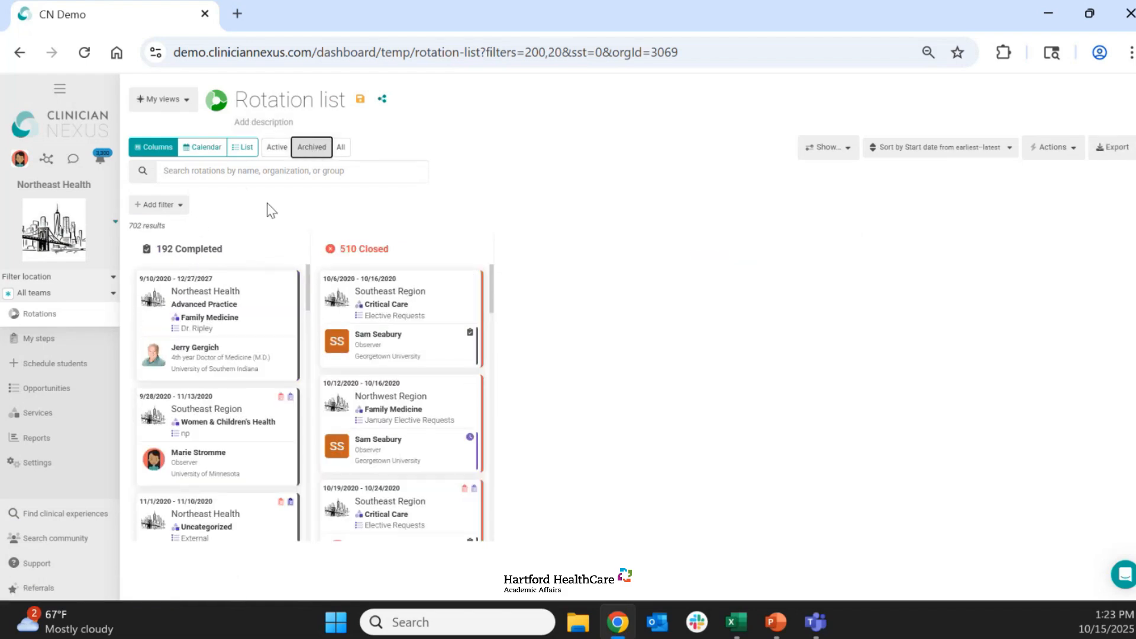
click(277, 148)
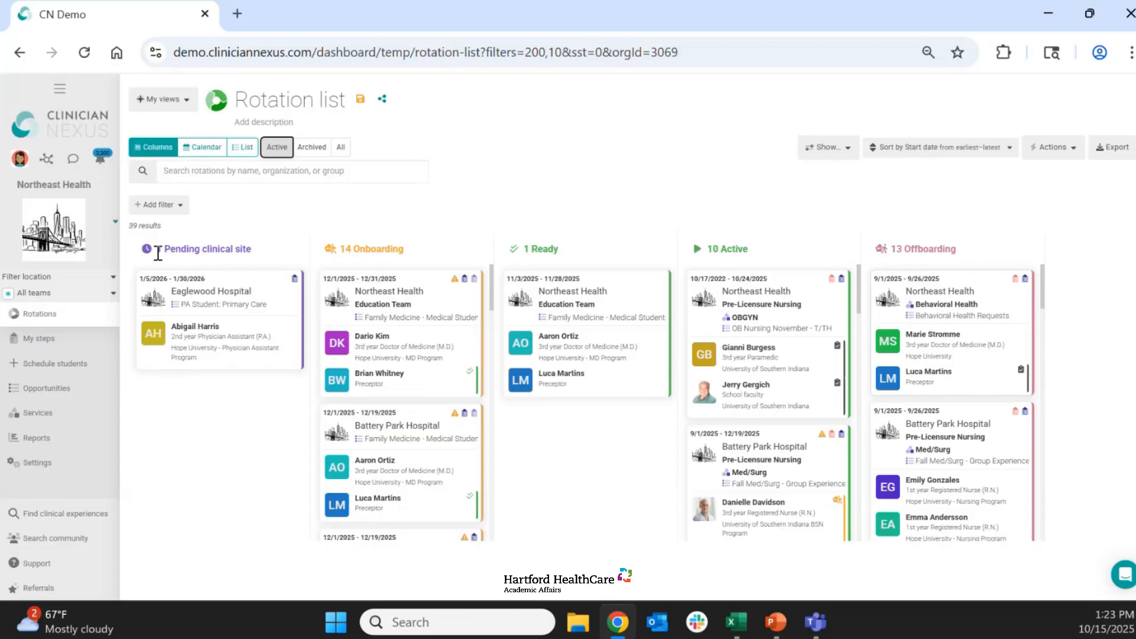
click(308, 152)
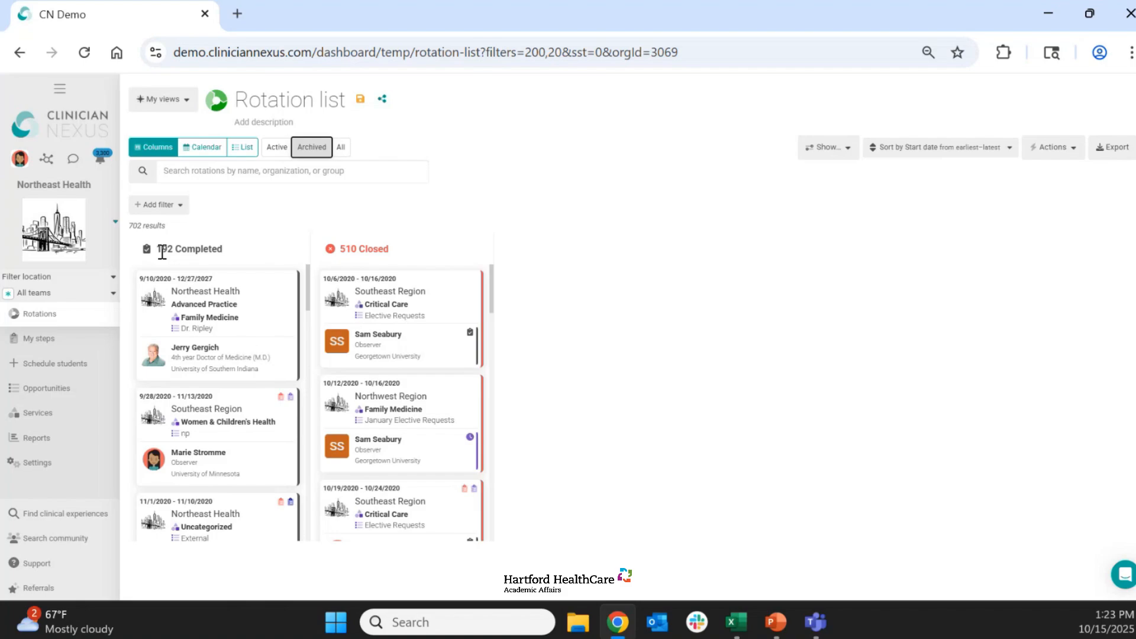
click(278, 151)
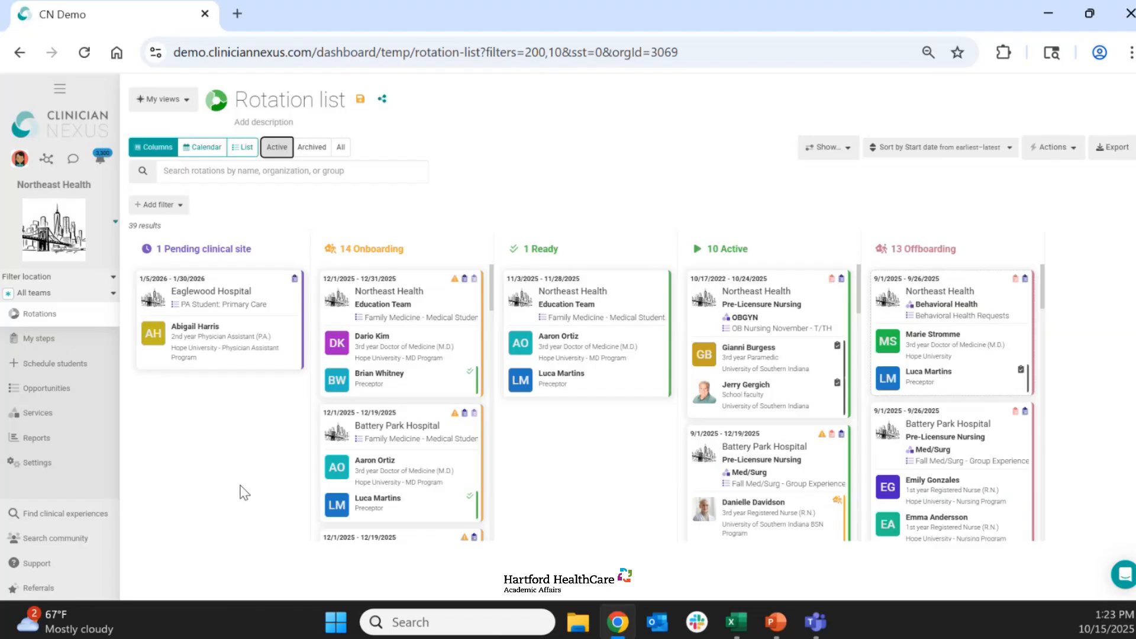
- Search the active rotations for a student by first name, and clear the search
click(192, 172)
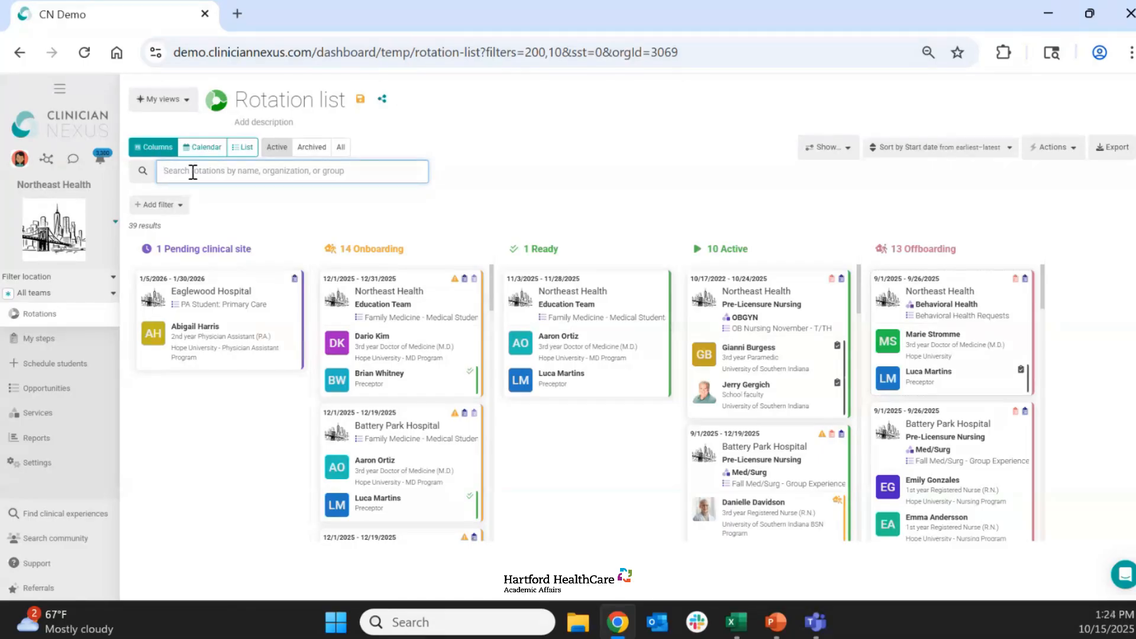
text(dar)
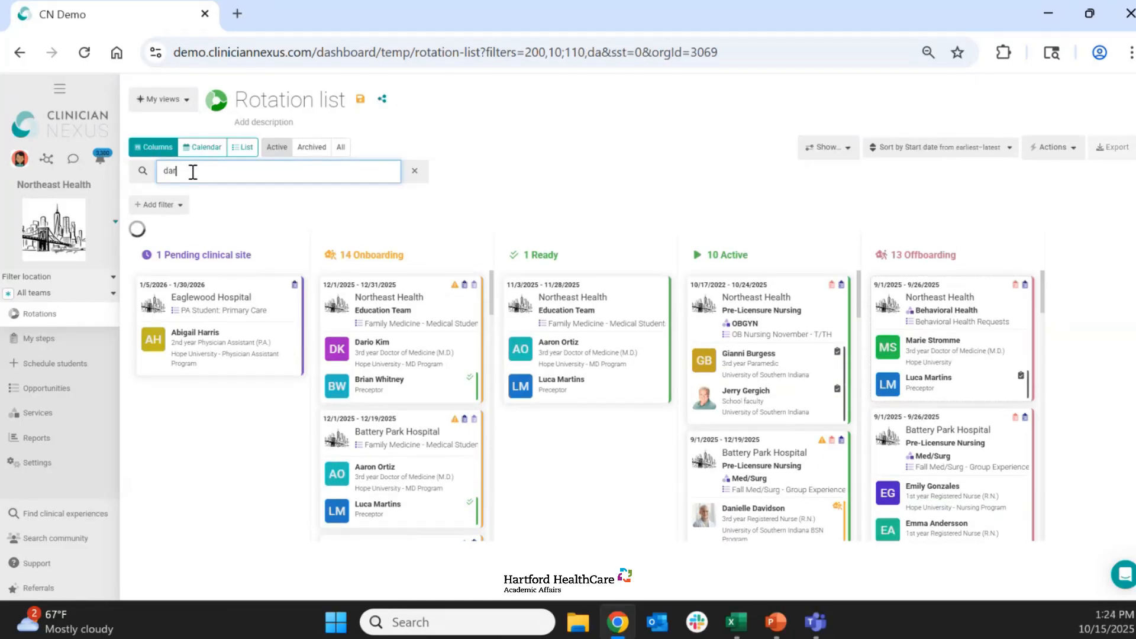
text(io)
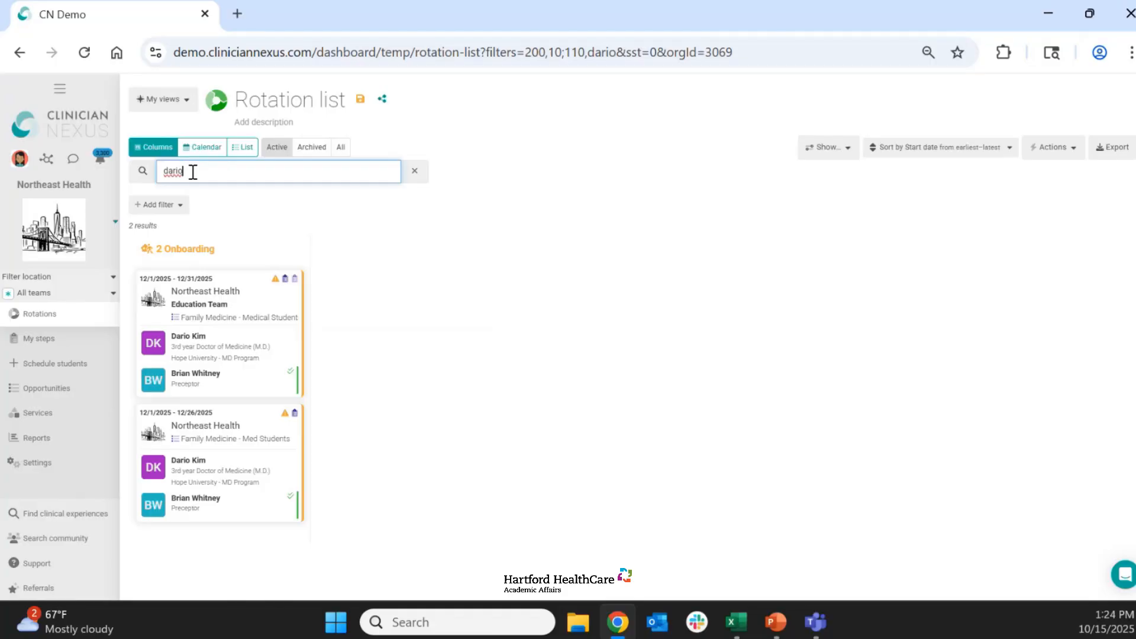
click(414, 173)
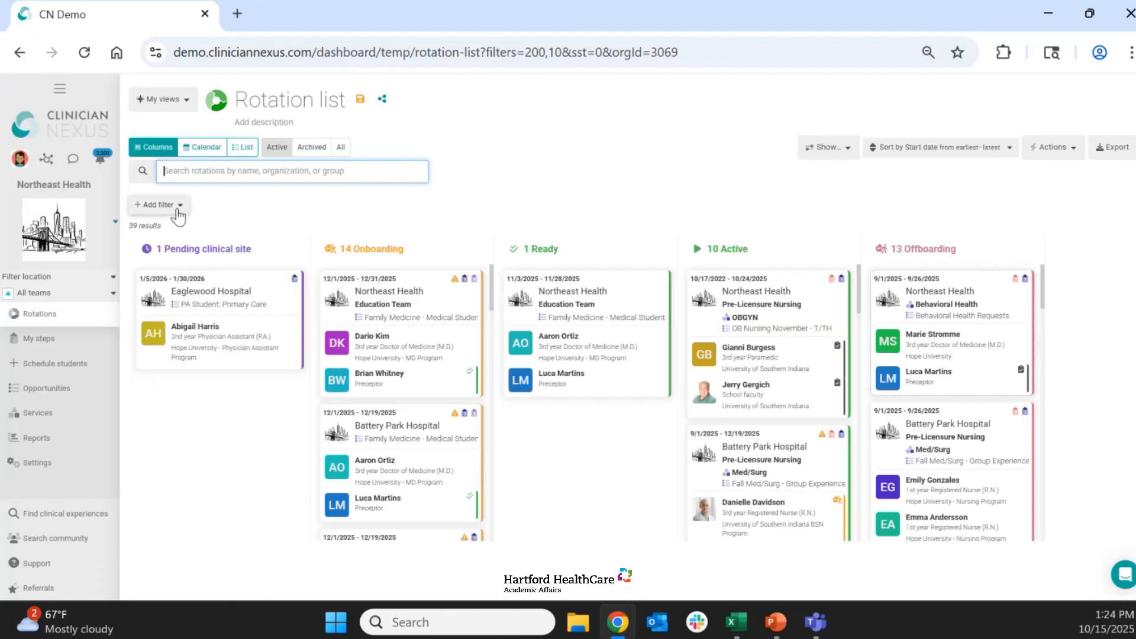
- Filter the active rotations by status so that only those in Onboarding are listed
click(177, 206)
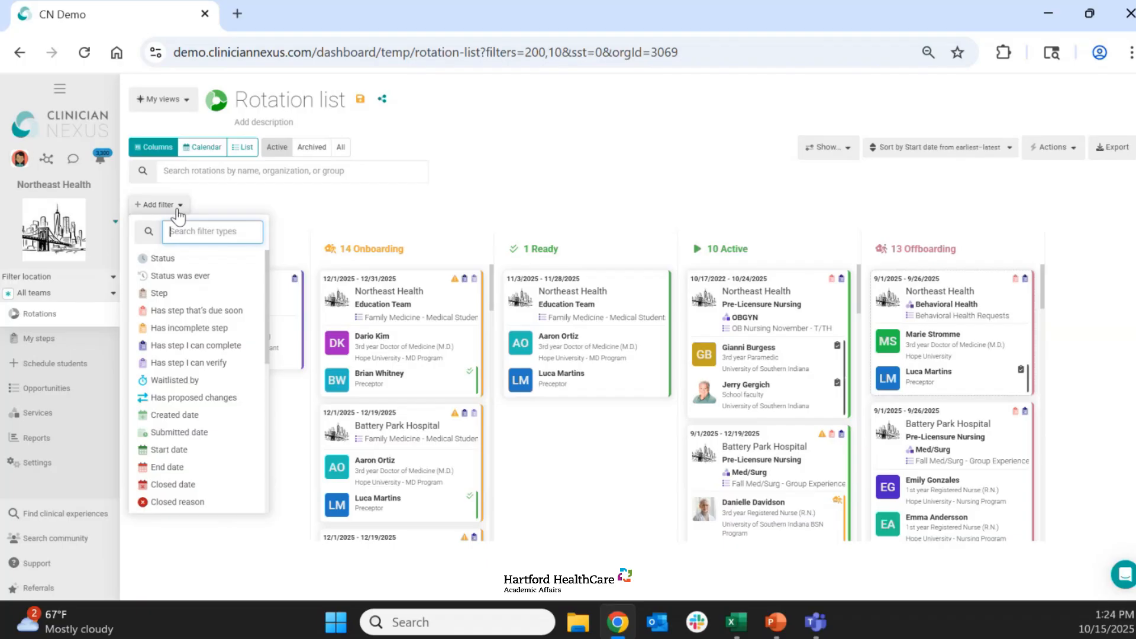
click(158, 258)
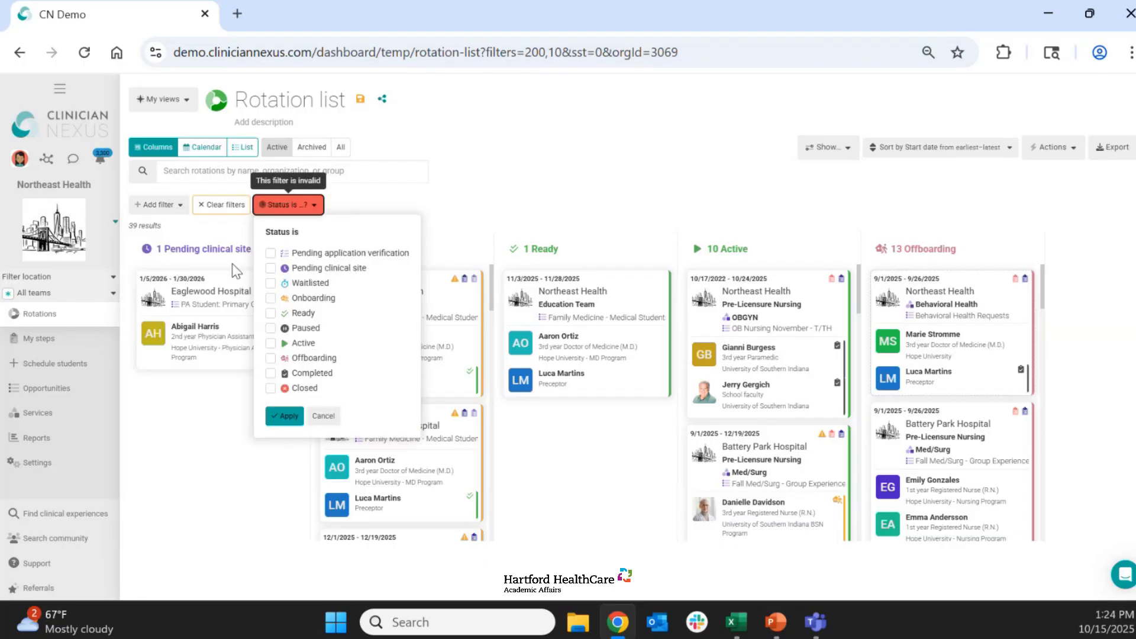
click(304, 300)
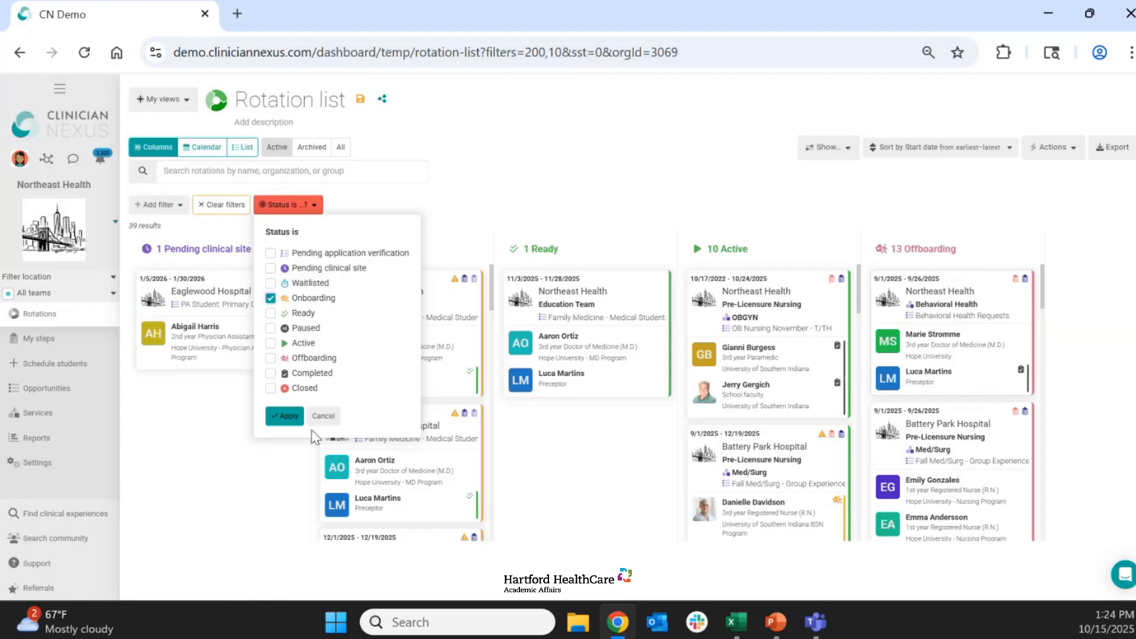
click(287, 417)
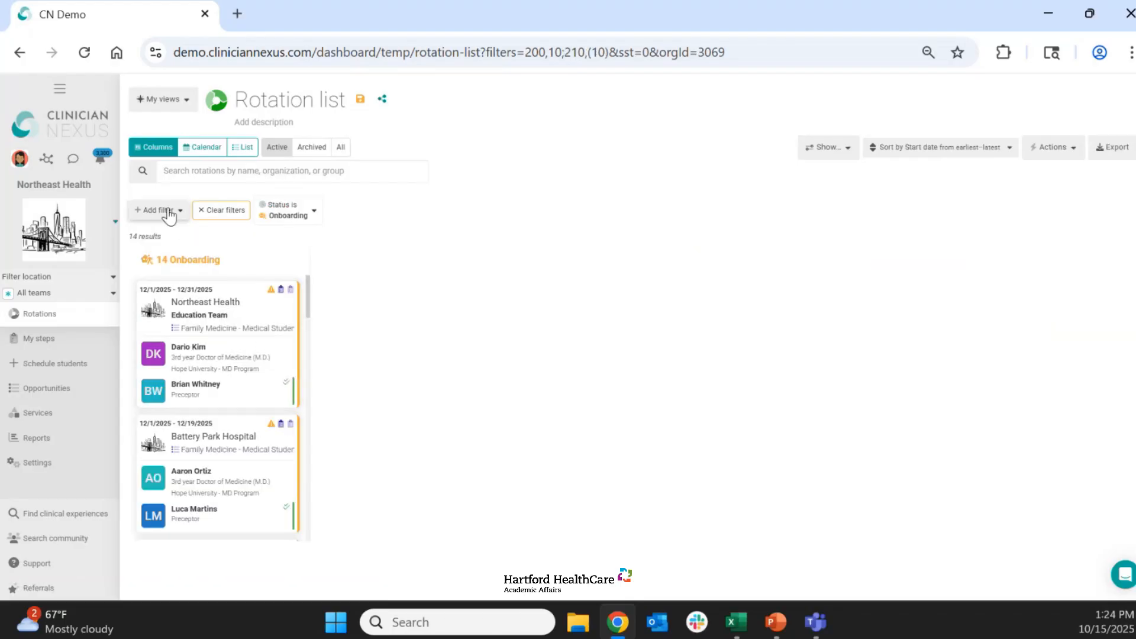
- Add a start date filter that limits the list to rotations starting before 60 days from now
click(165, 212)
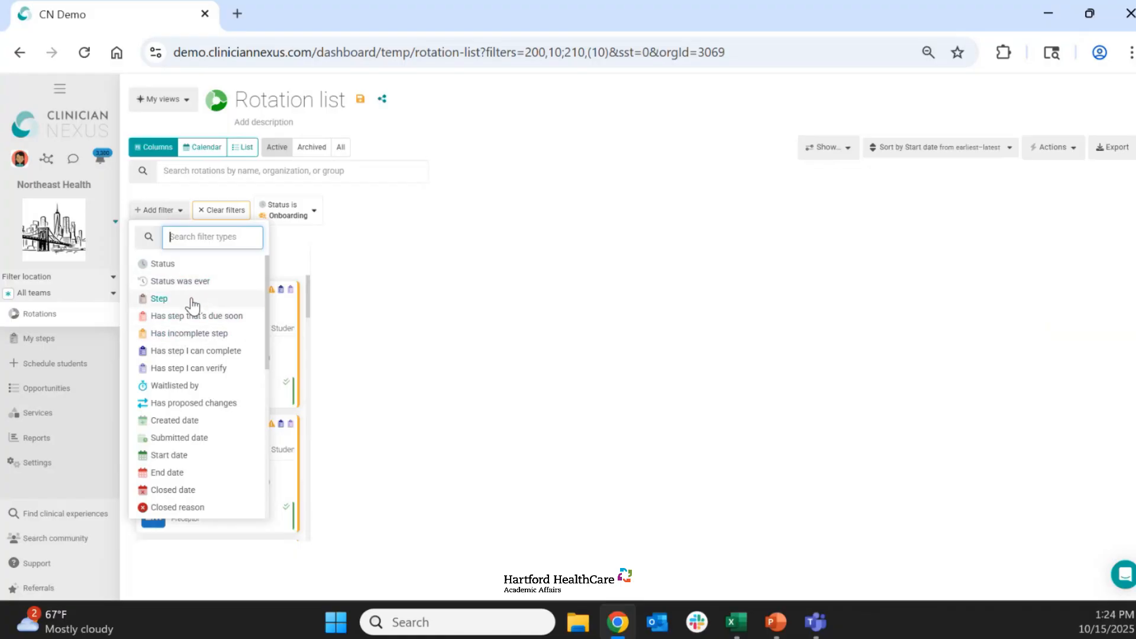
scroll(207, 304, down, 1)
scroll(207, 304, down, 1)
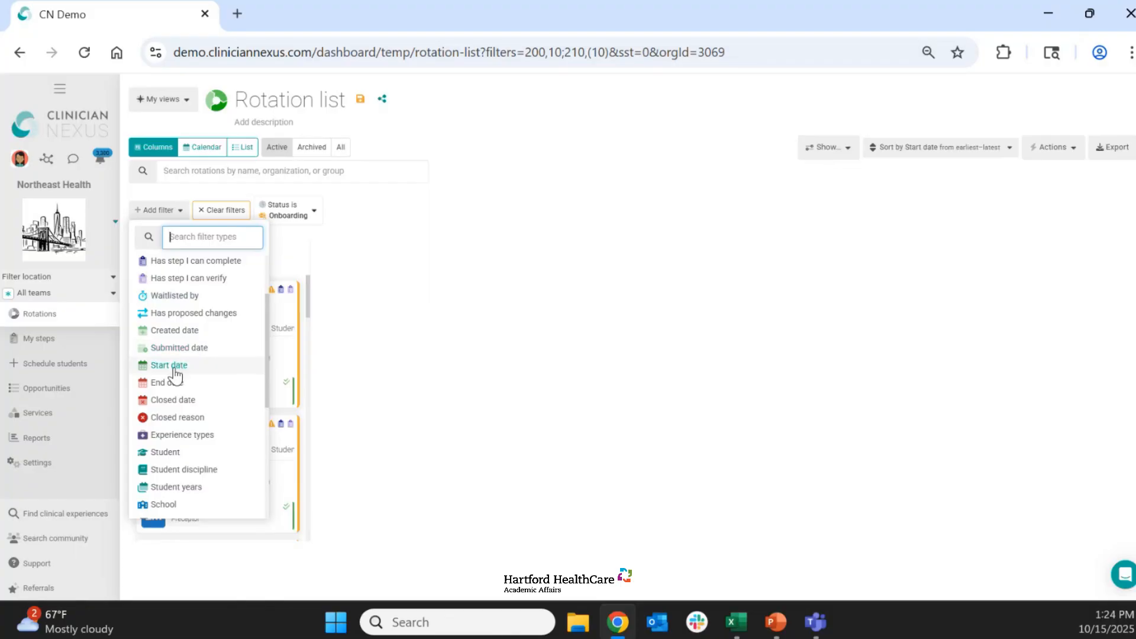
click(174, 369)
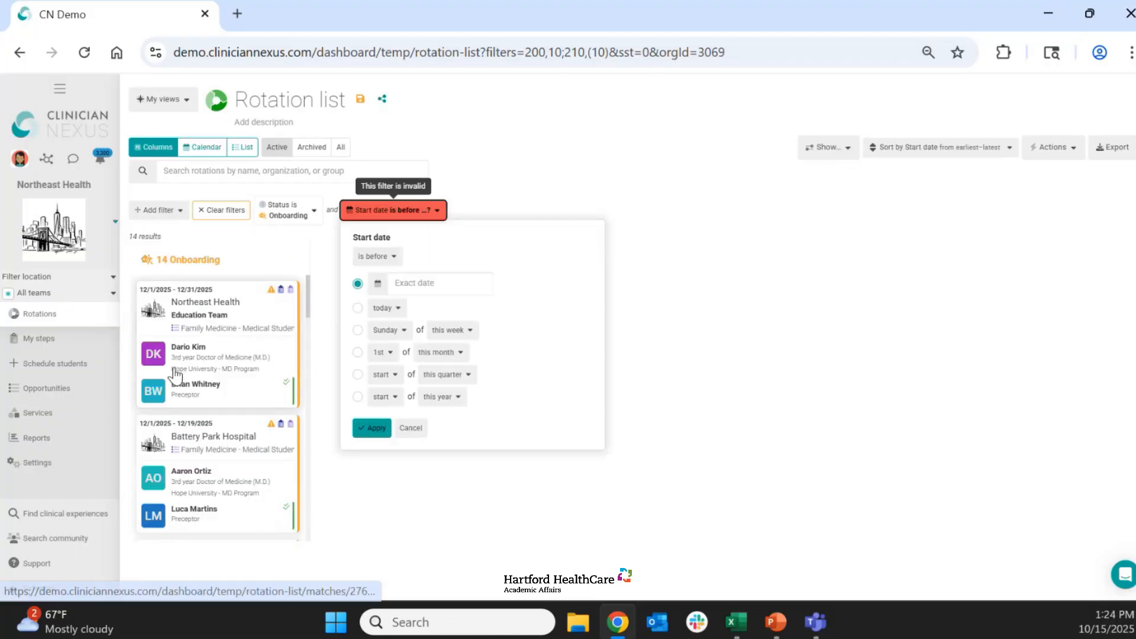
click(357, 308)
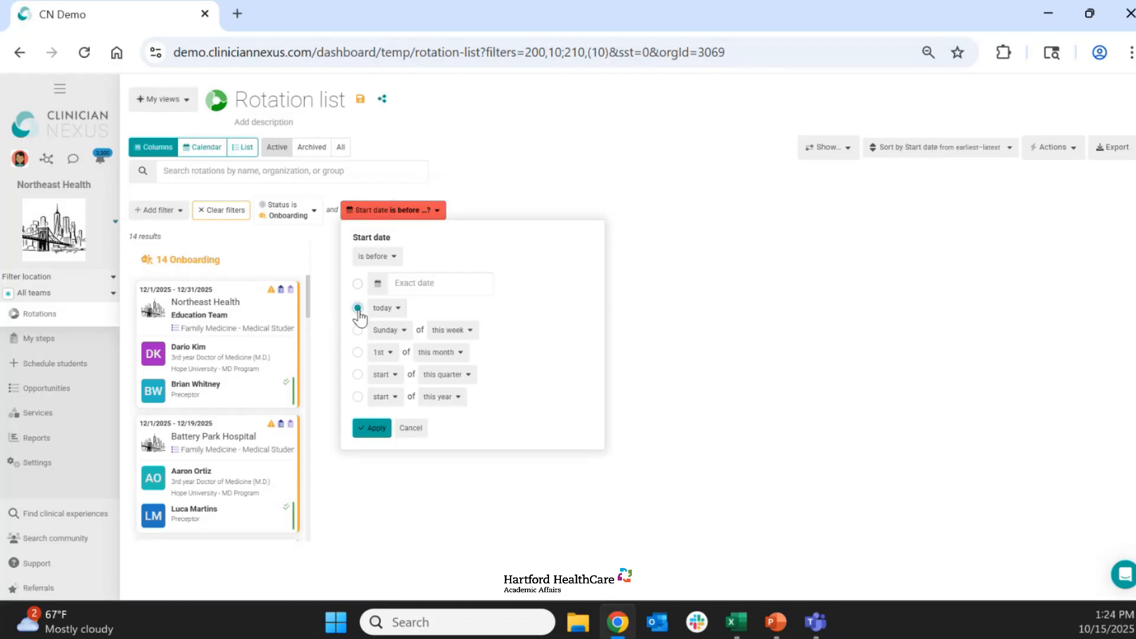
click(400, 310)
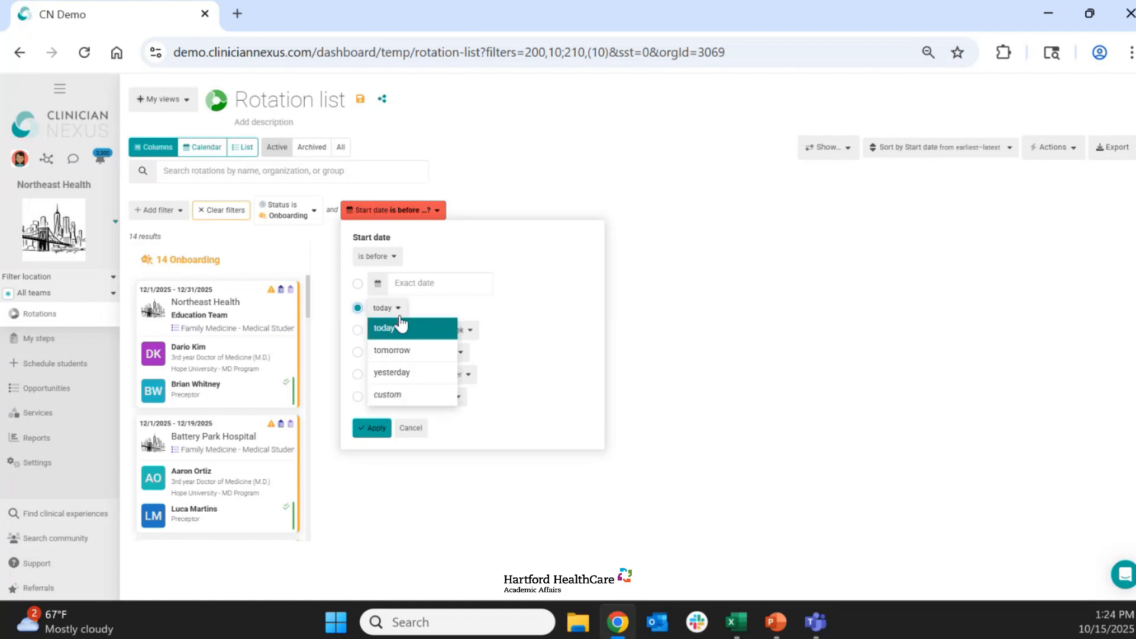
click(388, 394)
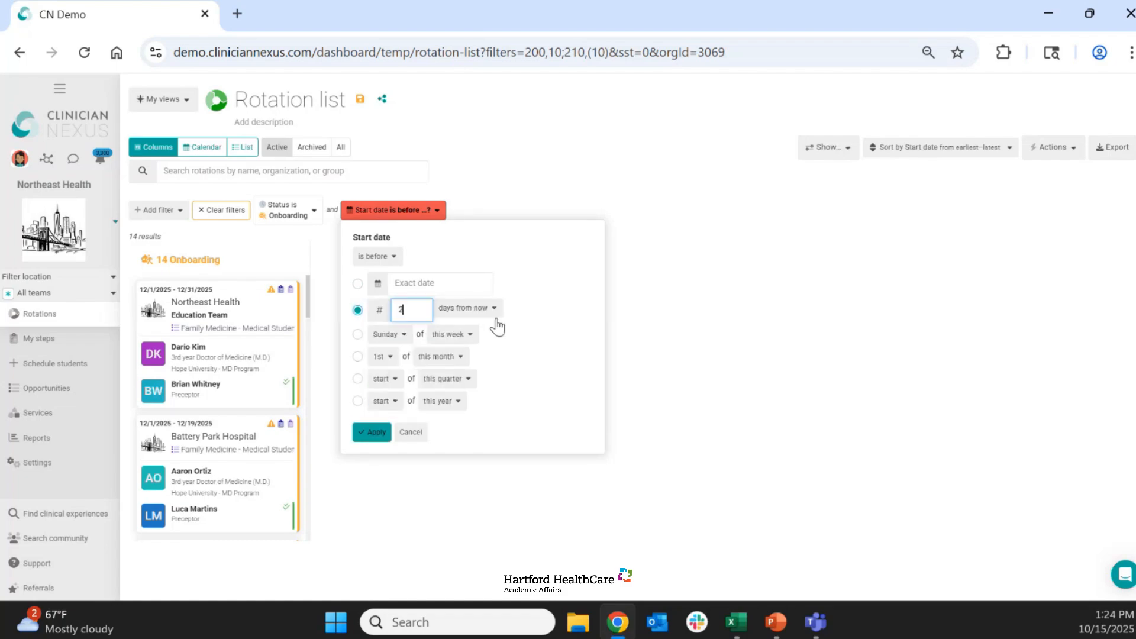
key(BackSpace)
text(30)
key(BackSpace)
key(BackSpace)
text(60)
click(375, 436)
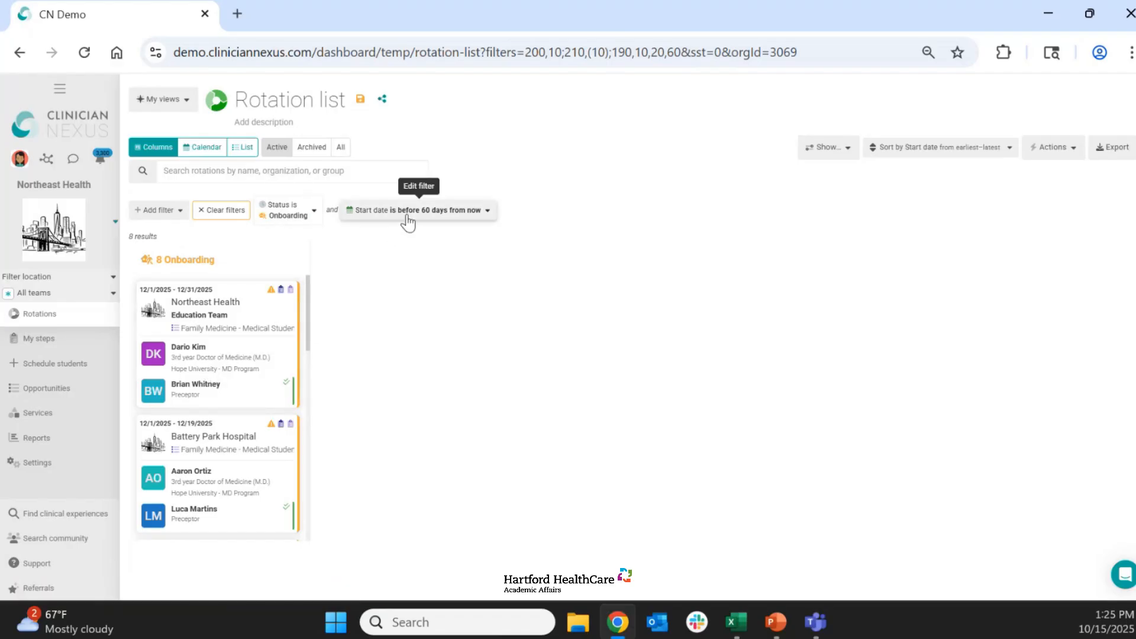
- Name the filtered view "Rotations starting soon - 60 days or less" and save it without a description
triple_click(302, 102)
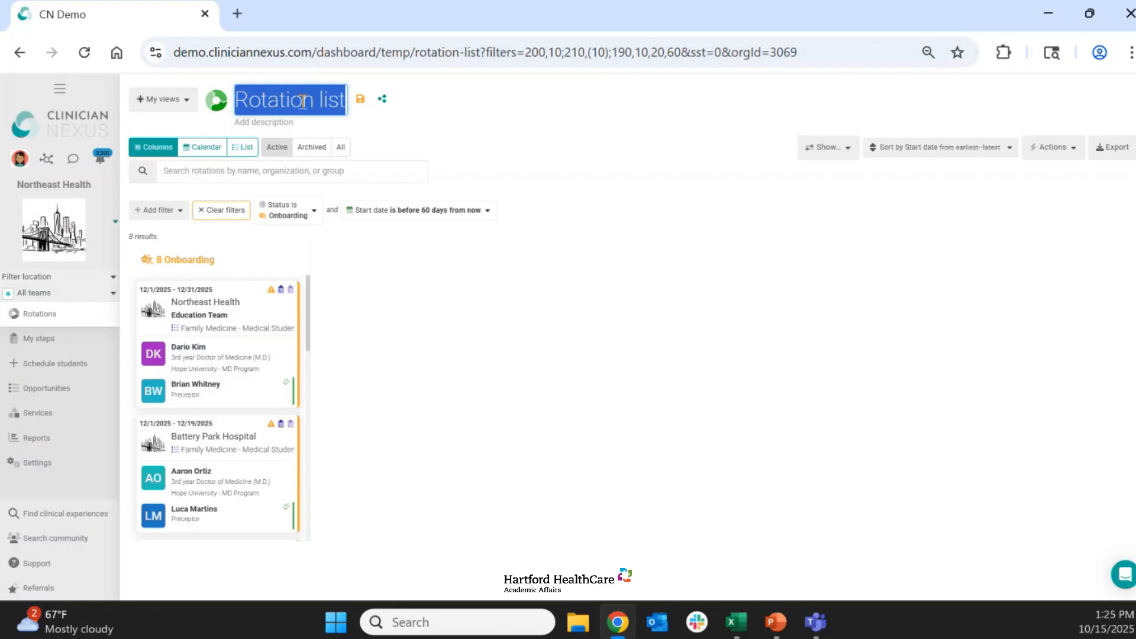
text(Rotation)
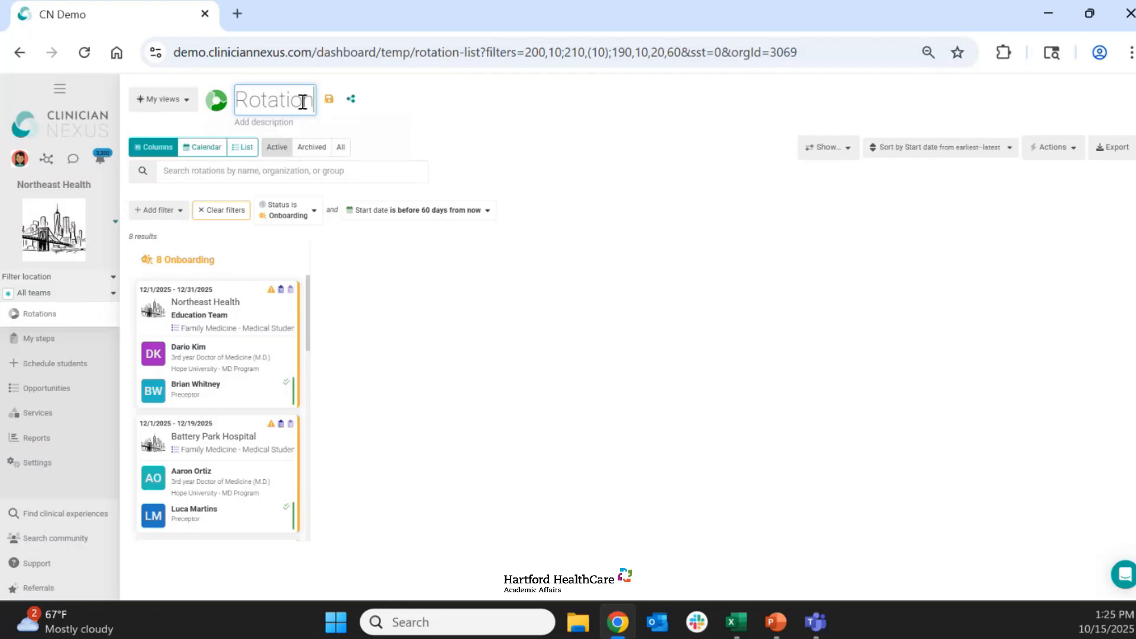
text(s starting )
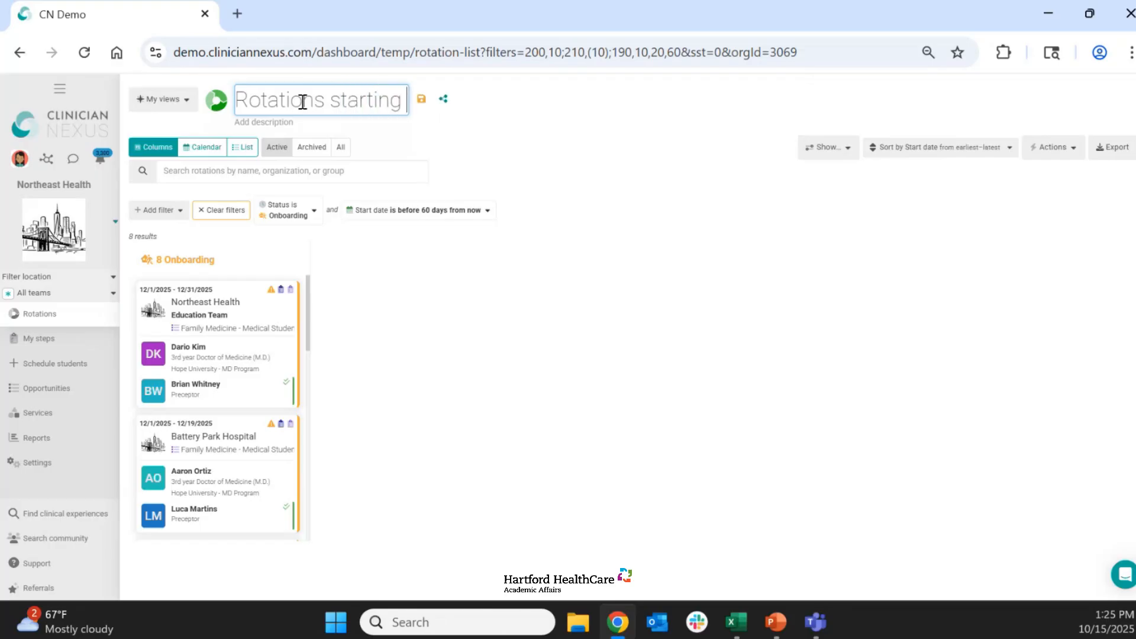
text(soon - )
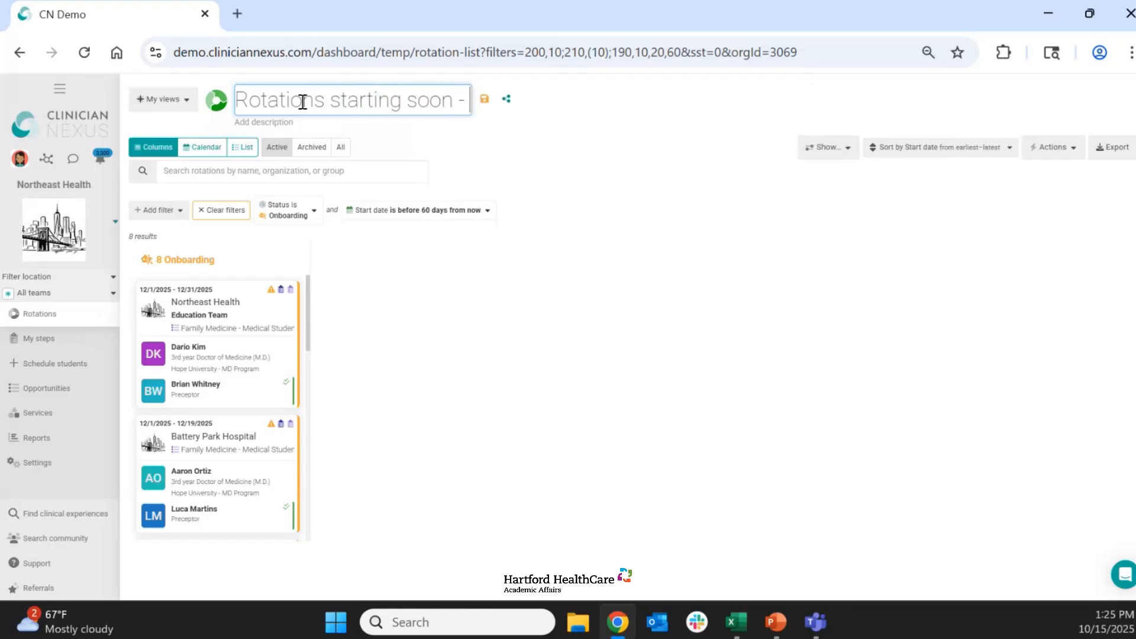
text(60 days)
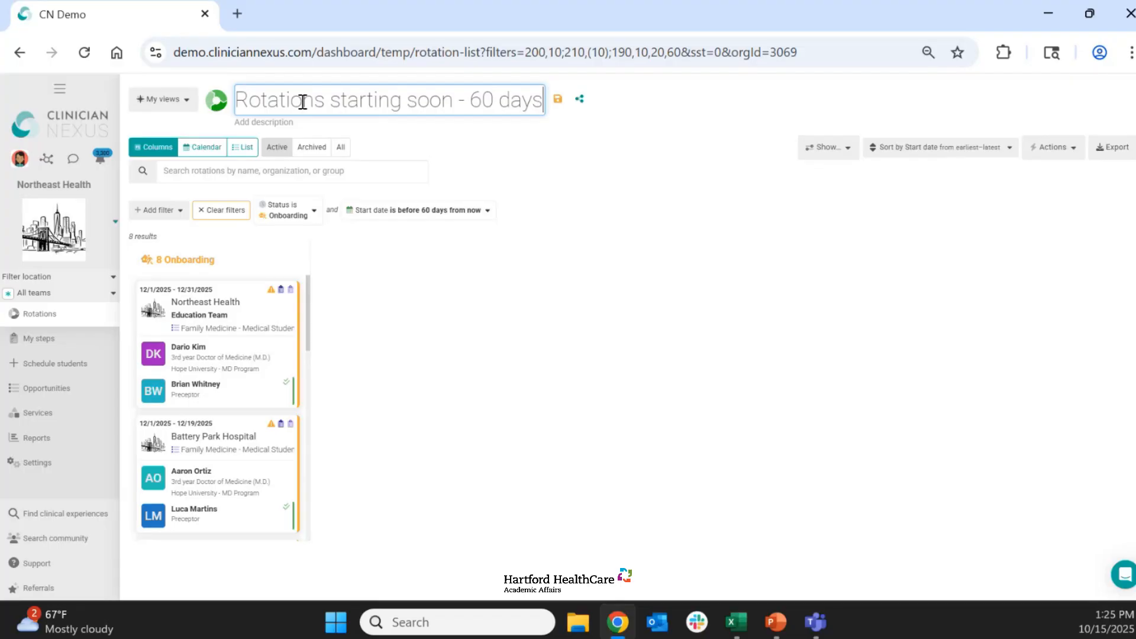
text( or less)
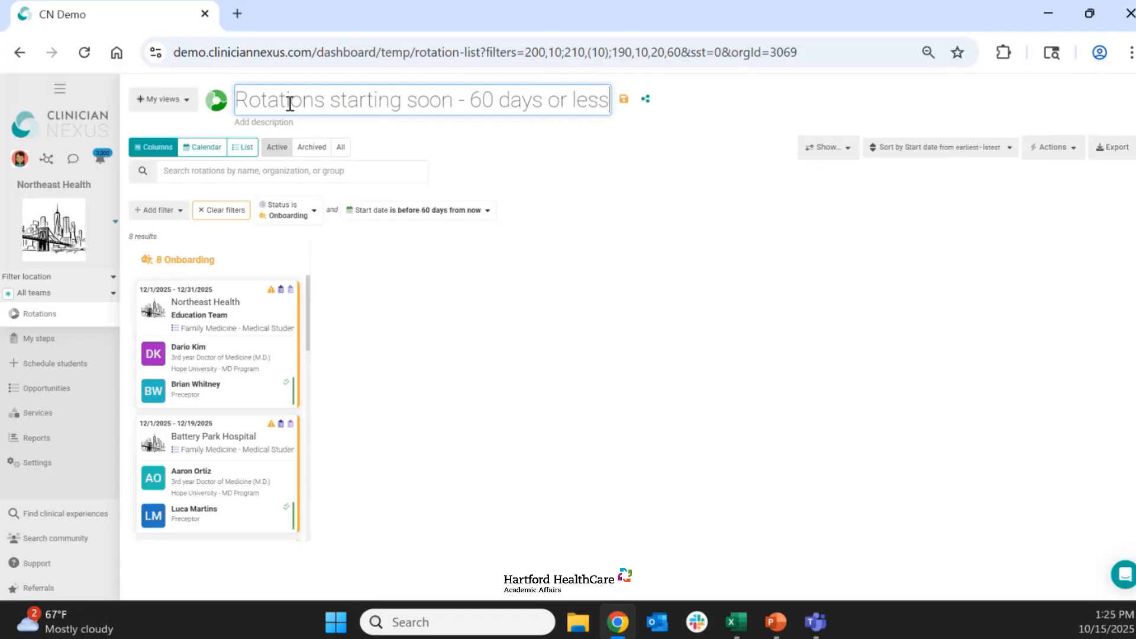
click(280, 123)
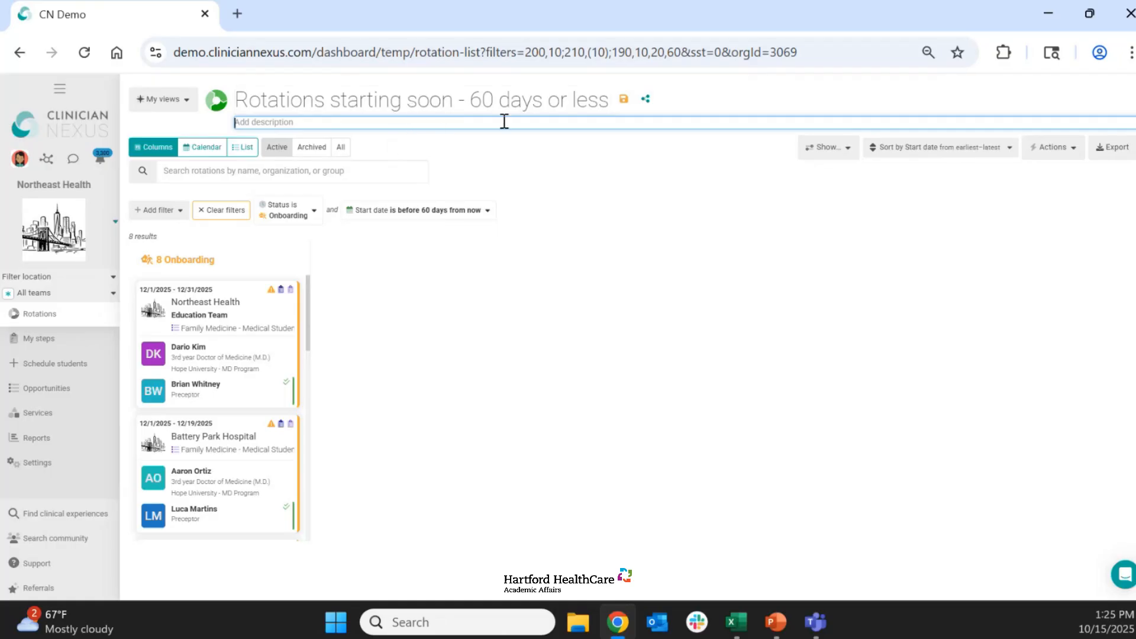
click(624, 102)
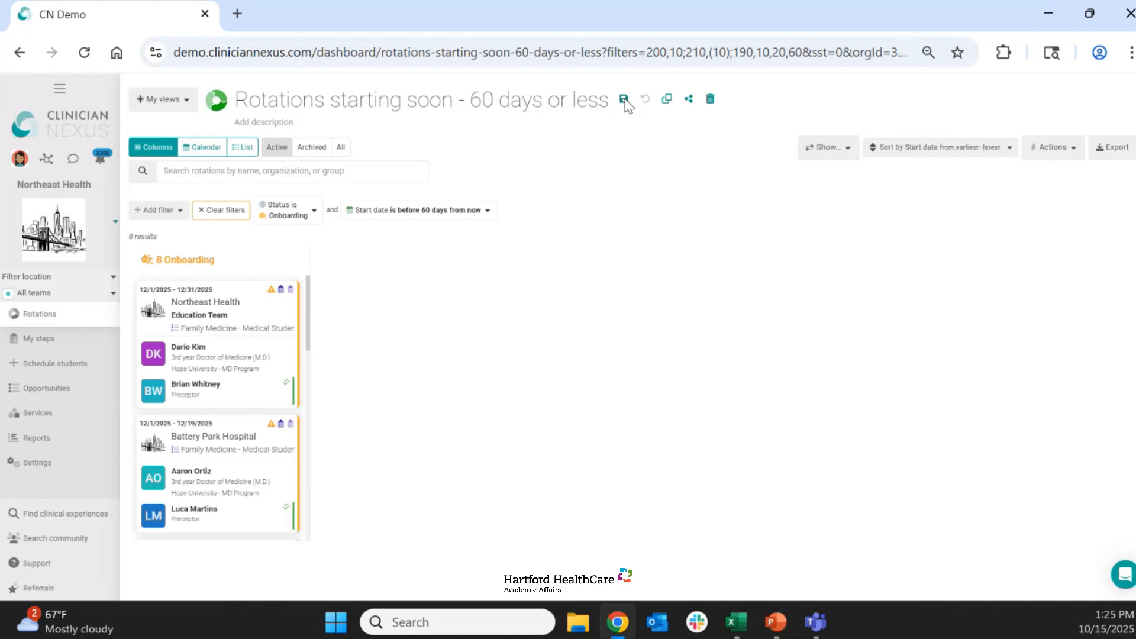
- Start a new unfiltered rotation view and pin the list of saved views beside the rotations
click(175, 101)
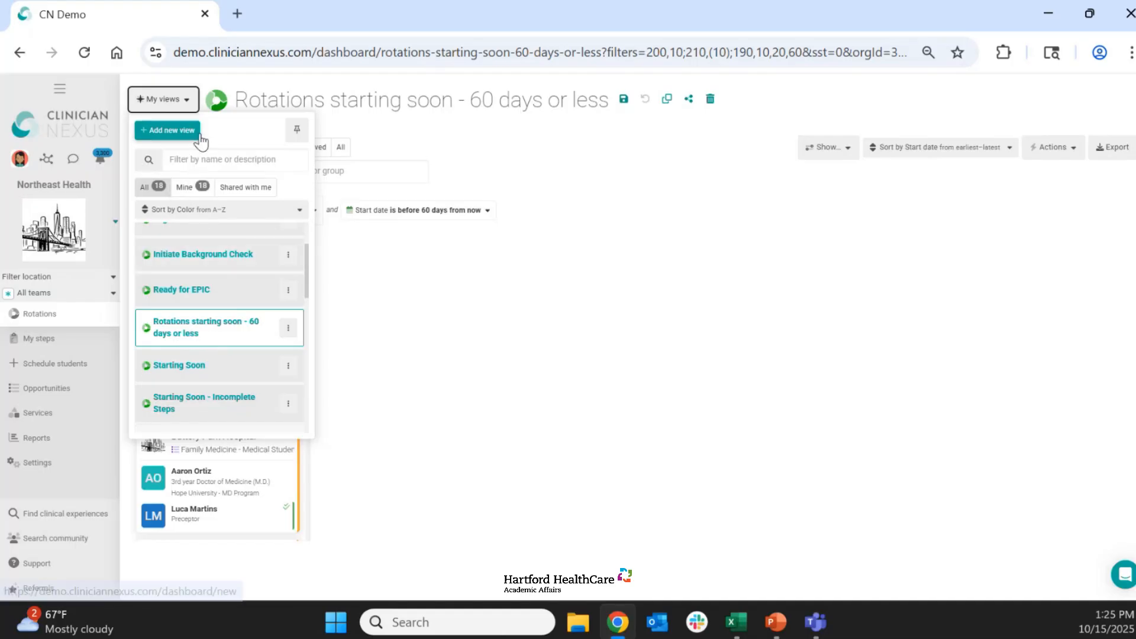
click(178, 131)
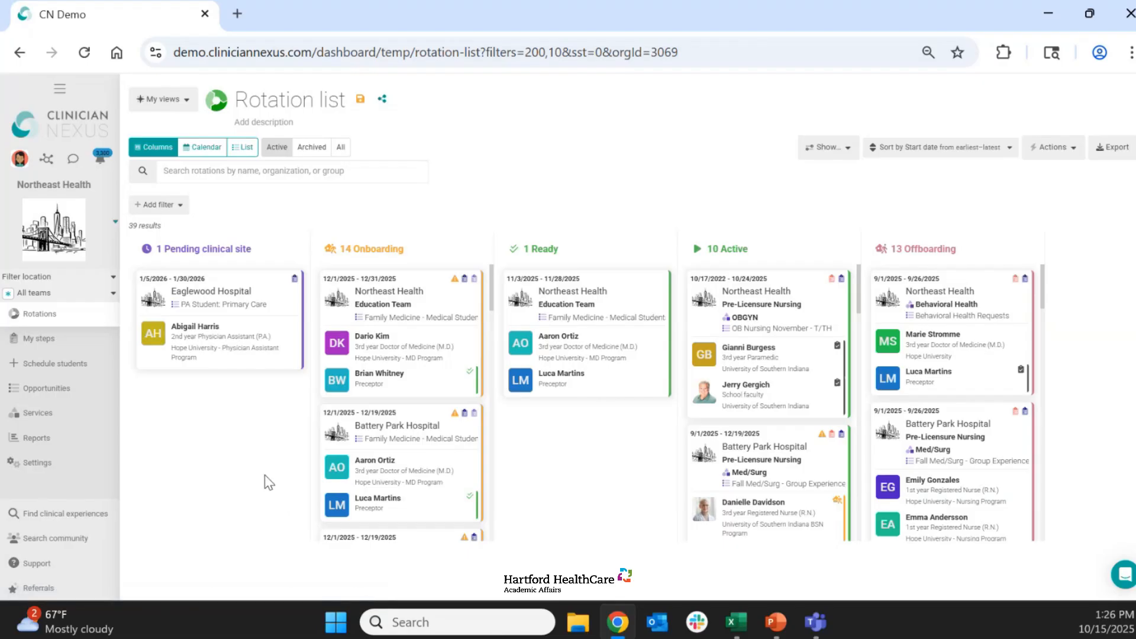
click(181, 108)
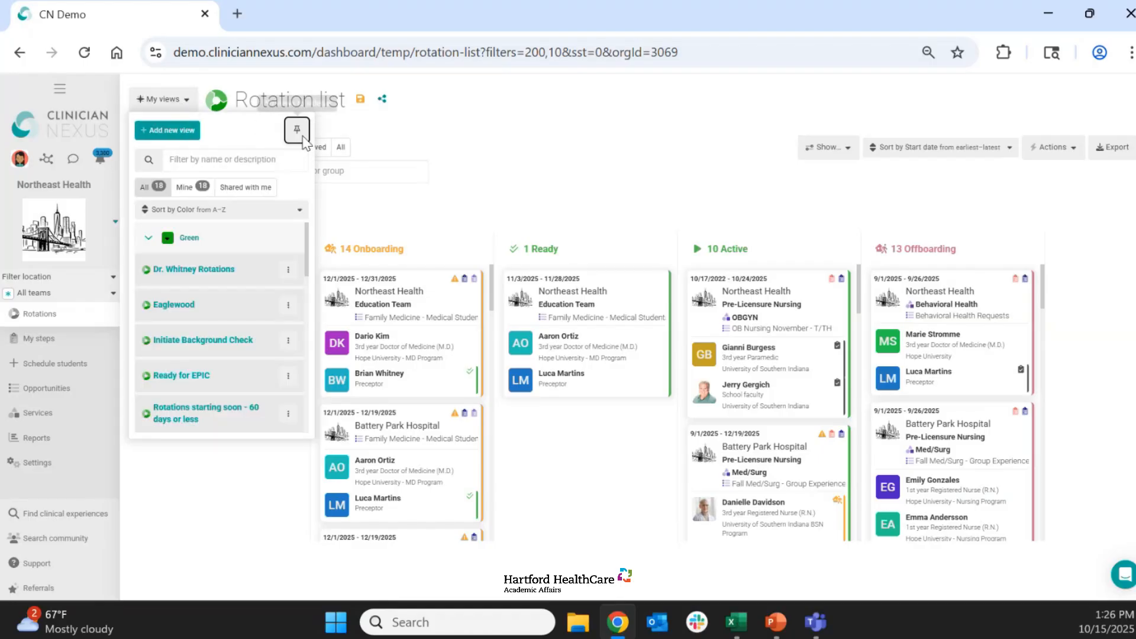
click(297, 131)
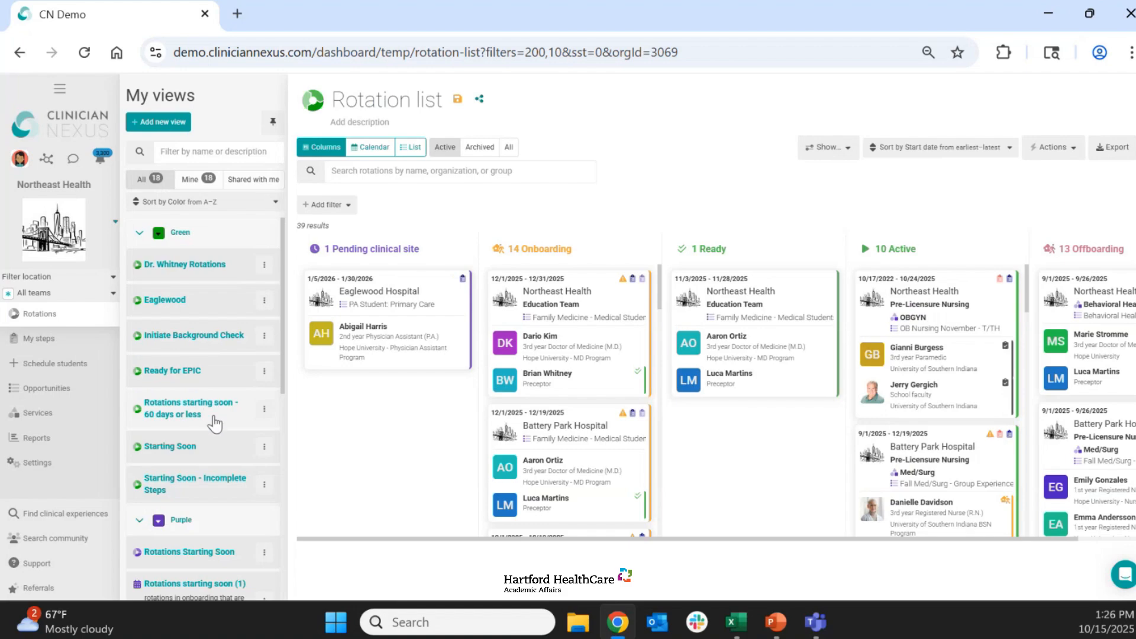
- Open the saved "Rotations starting soon - 60 days or less" view and compare its column, calendar through December 2025, and list layouts
click(187, 414)
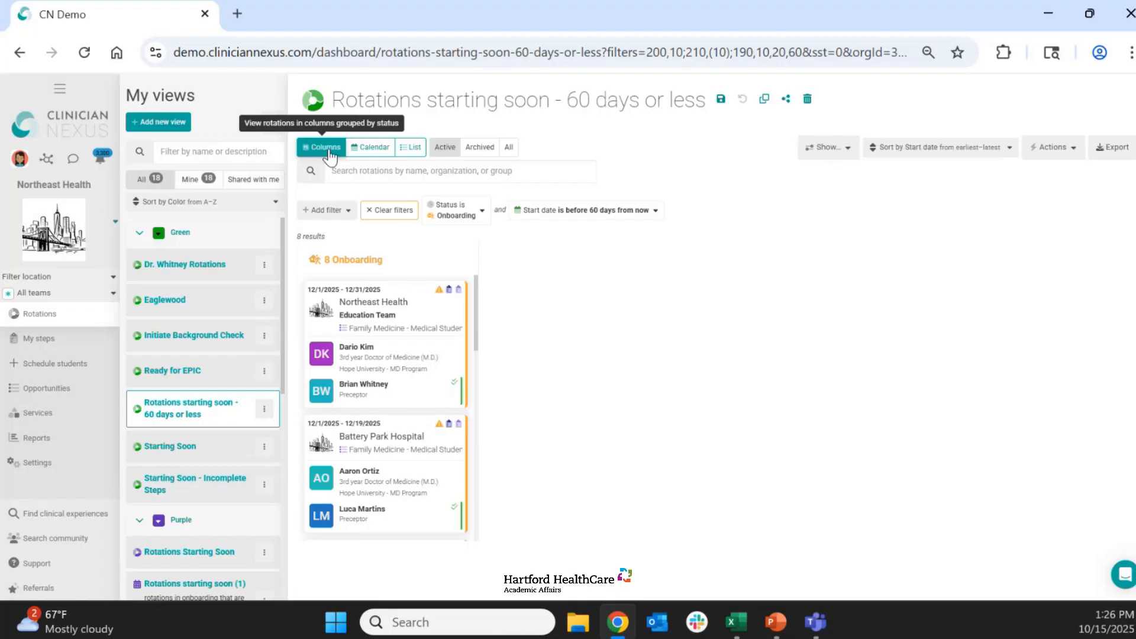
click(374, 154)
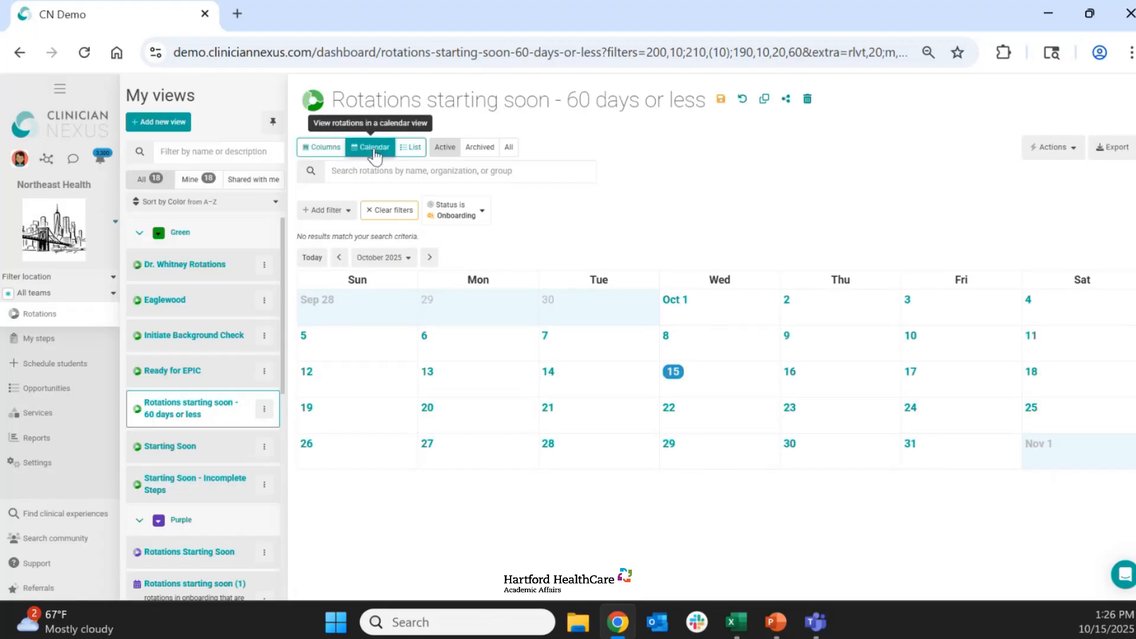
click(430, 257)
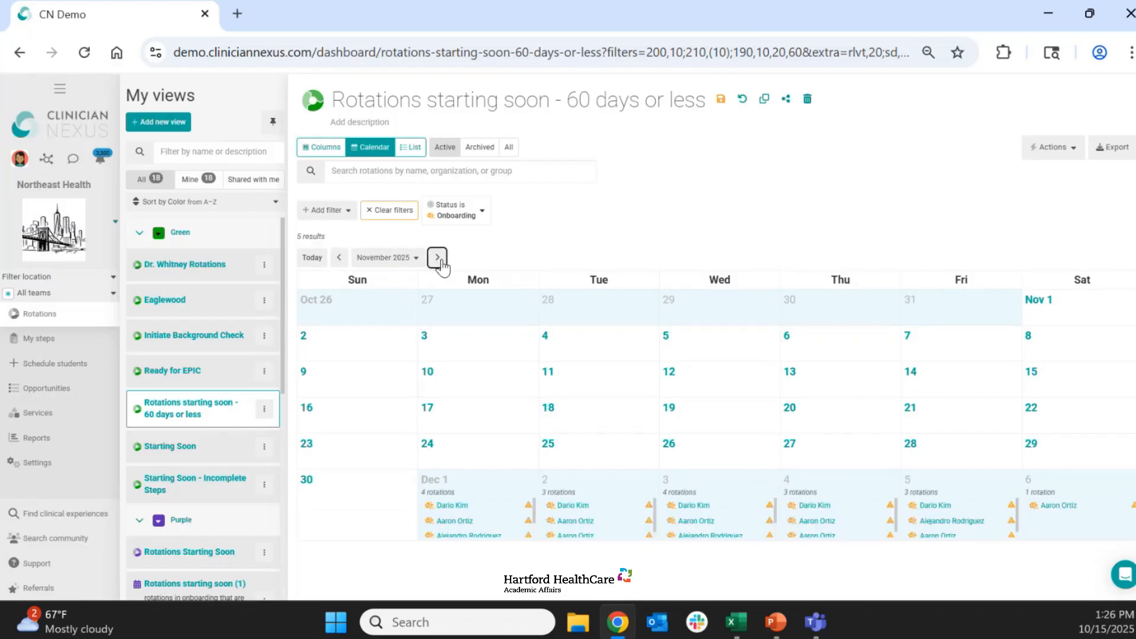
click(439, 260)
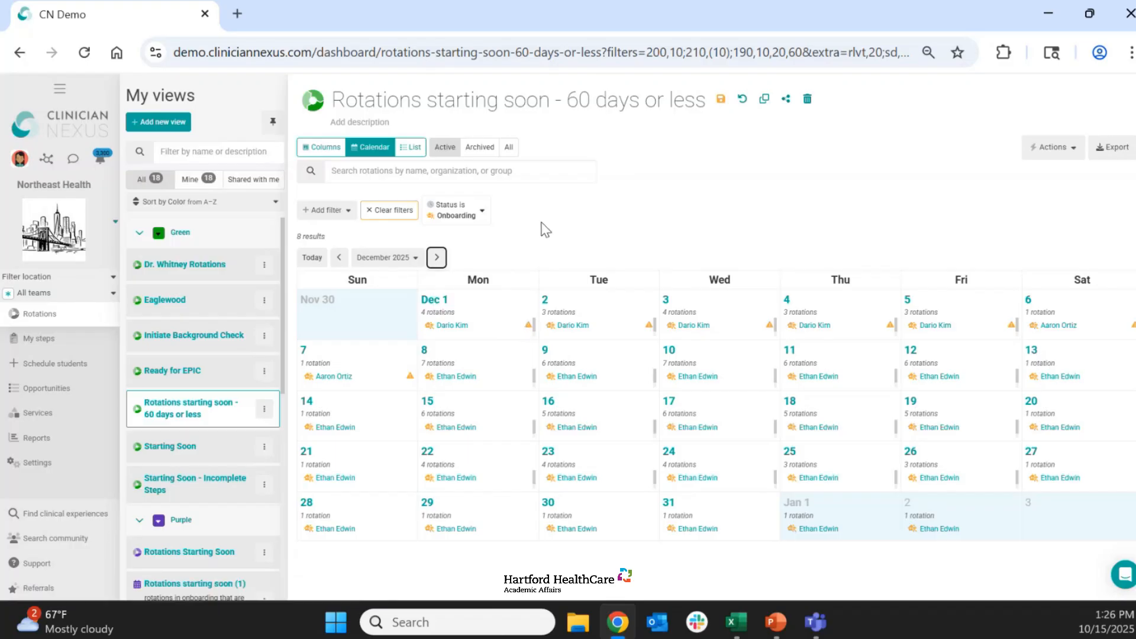
click(411, 150)
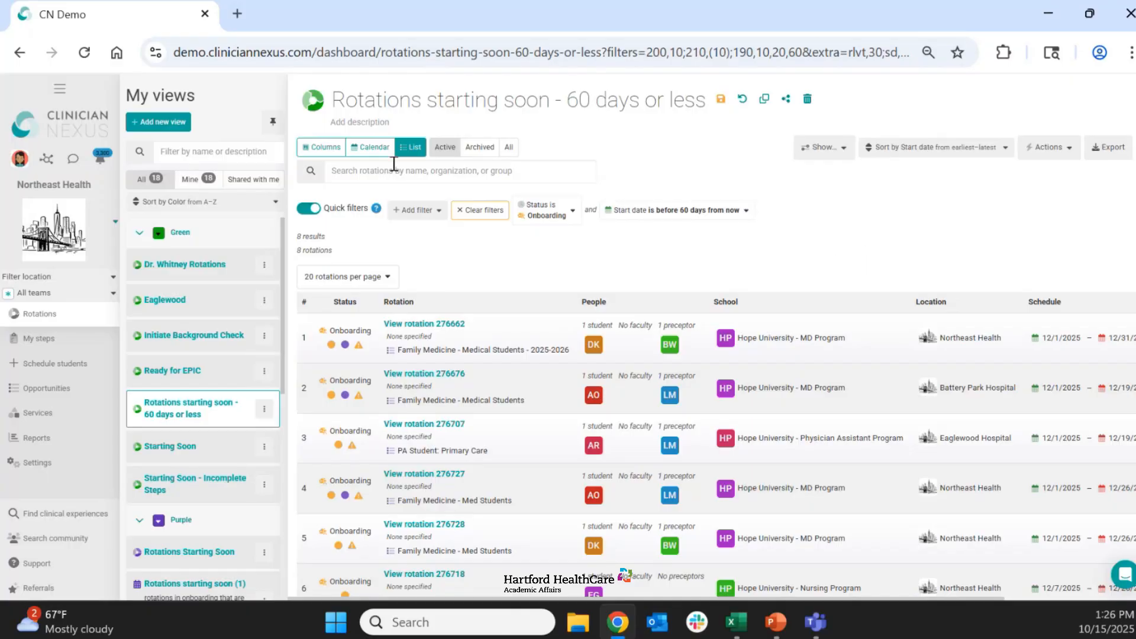
click(371, 151)
click(326, 152)
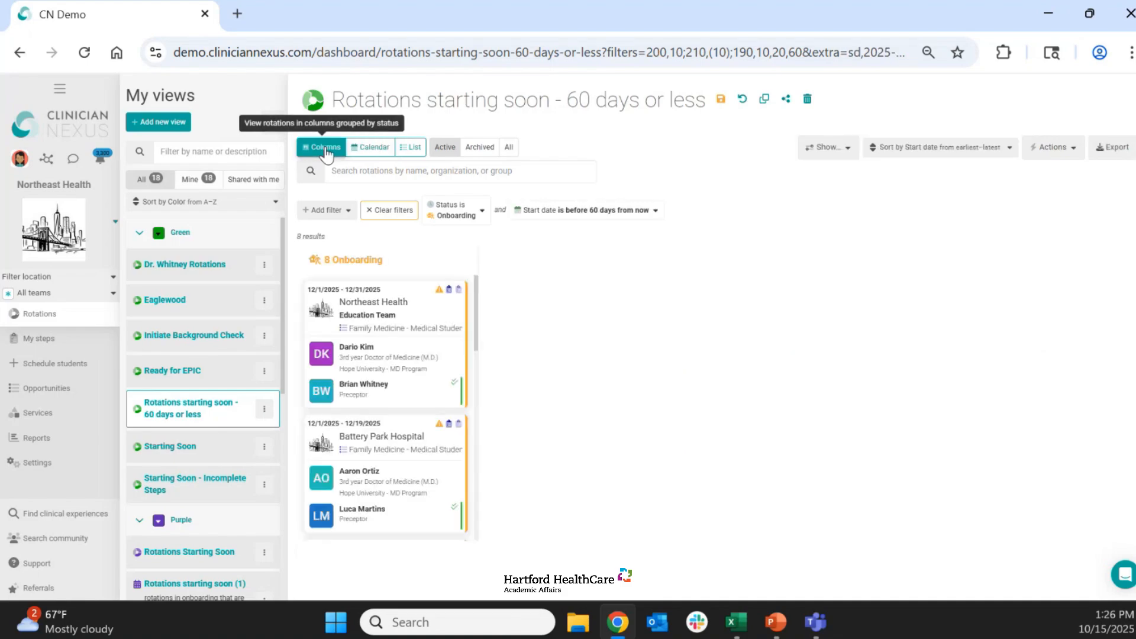
click(369, 149)
click(410, 151)
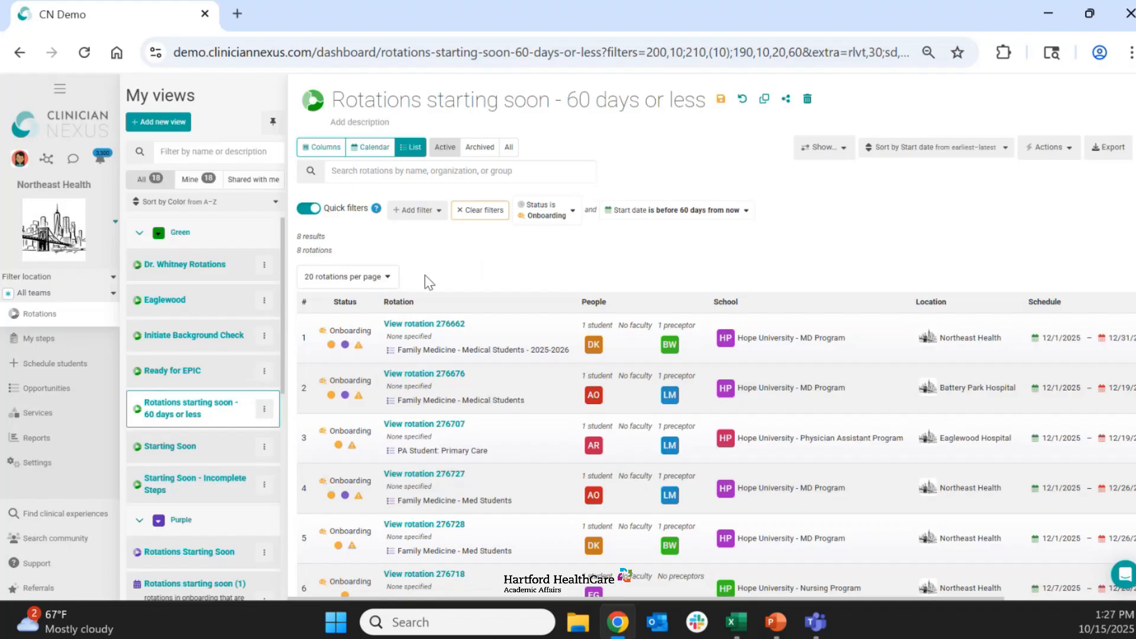
- Start a new unfiltered rotation view and open a blank message to support in the help chat
click(158, 122)
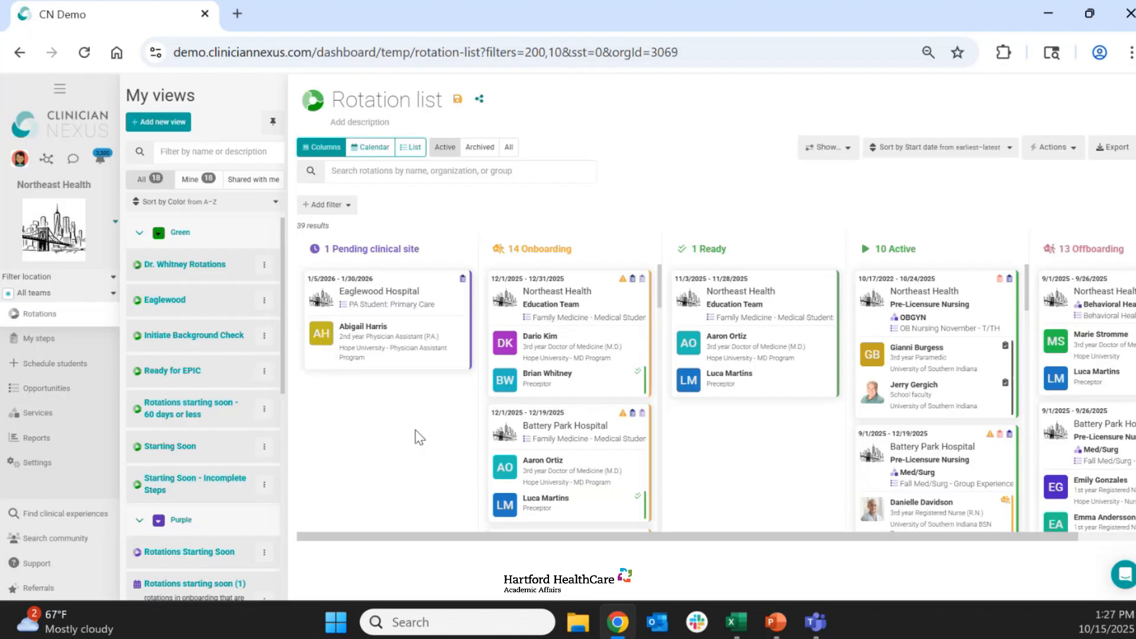
click(1125, 577)
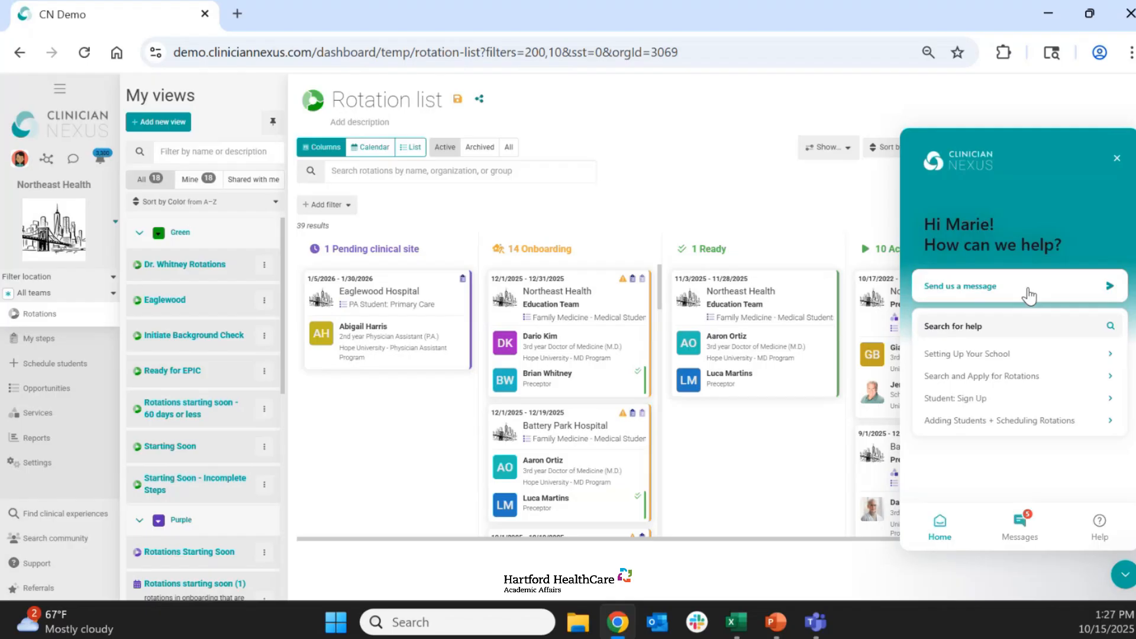
click(1029, 294)
- View the pending Eaglewood Hospital rotation with the chat open, go back to the rotation list, and return the chat to its home page
click(408, 320)
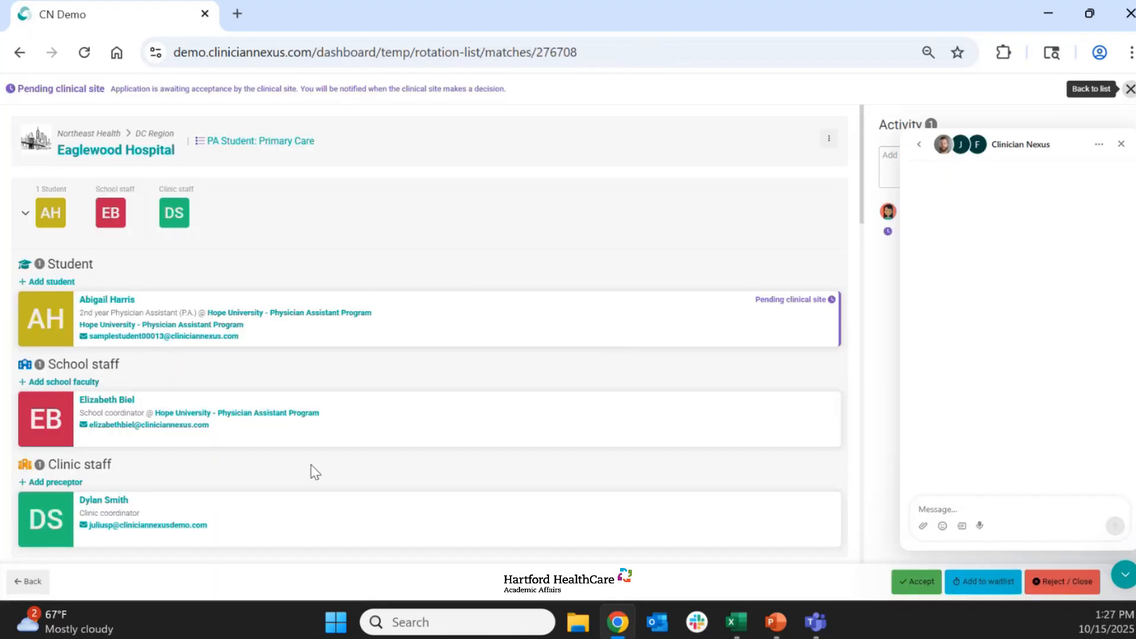
click(28, 582)
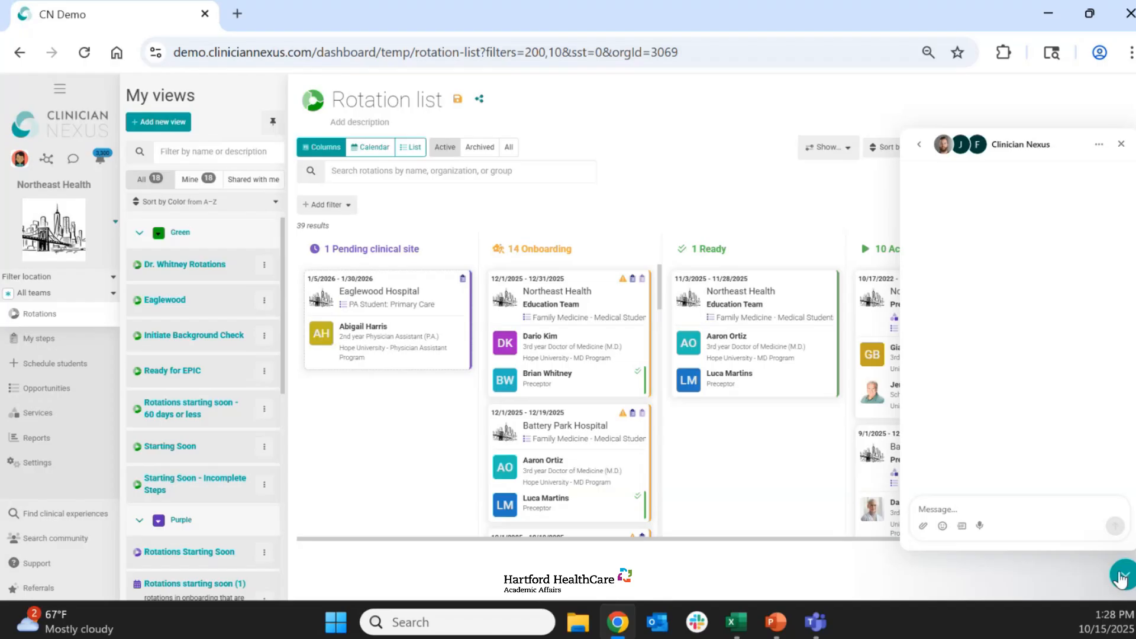
click(918, 145)
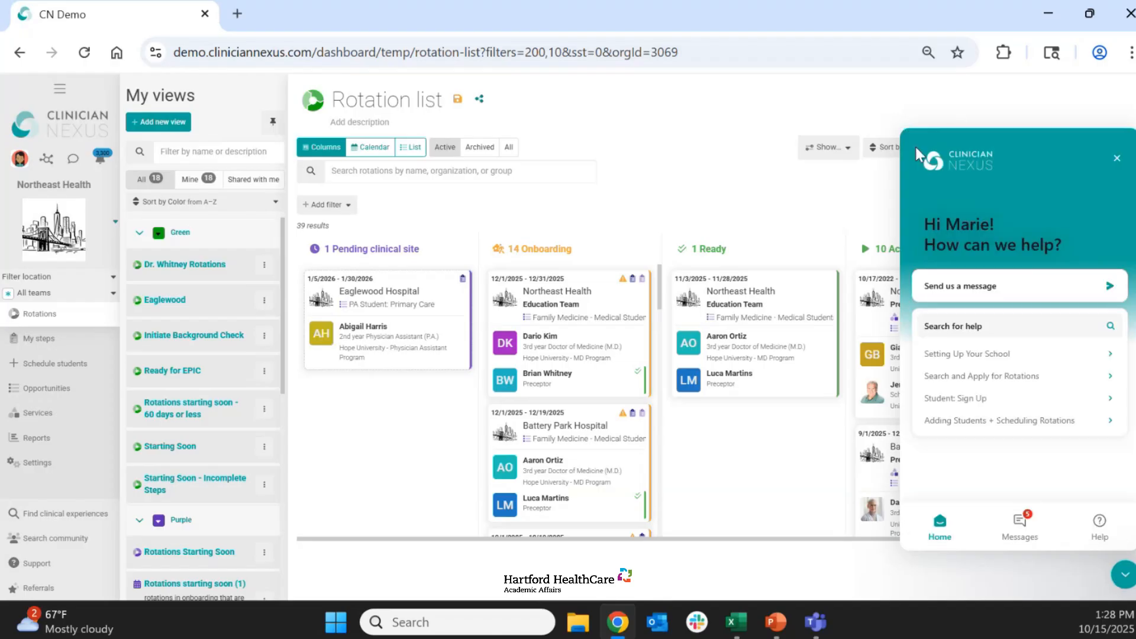
- Open the help article "Setting Up Your Clinical Site" from the Getting Started section of the Clinical Site collection
click(998, 329)
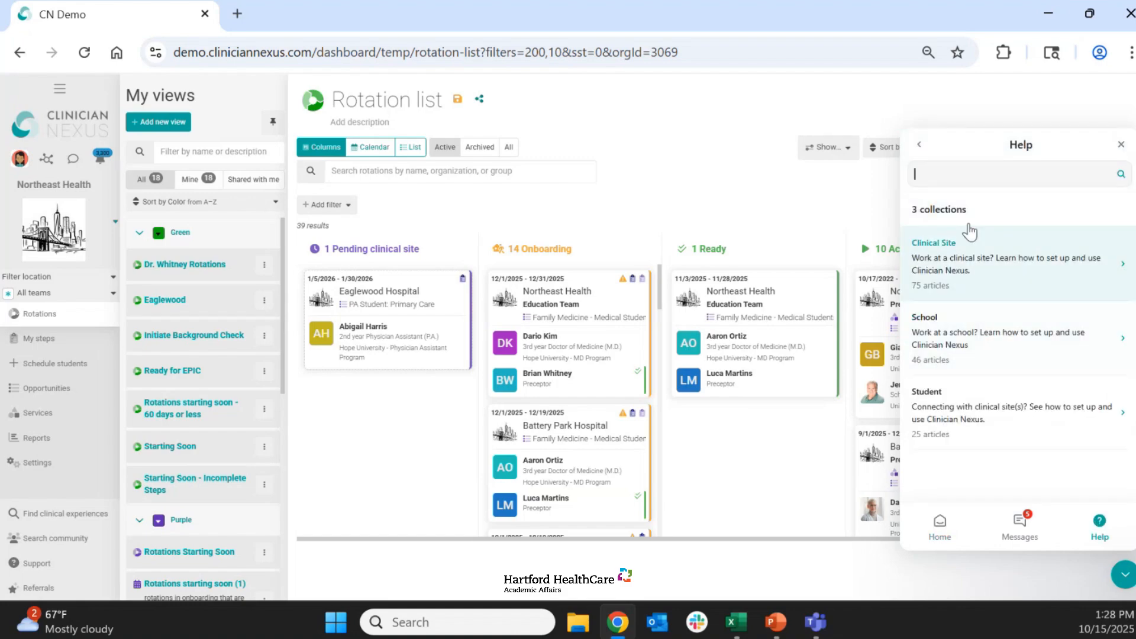
click(964, 168)
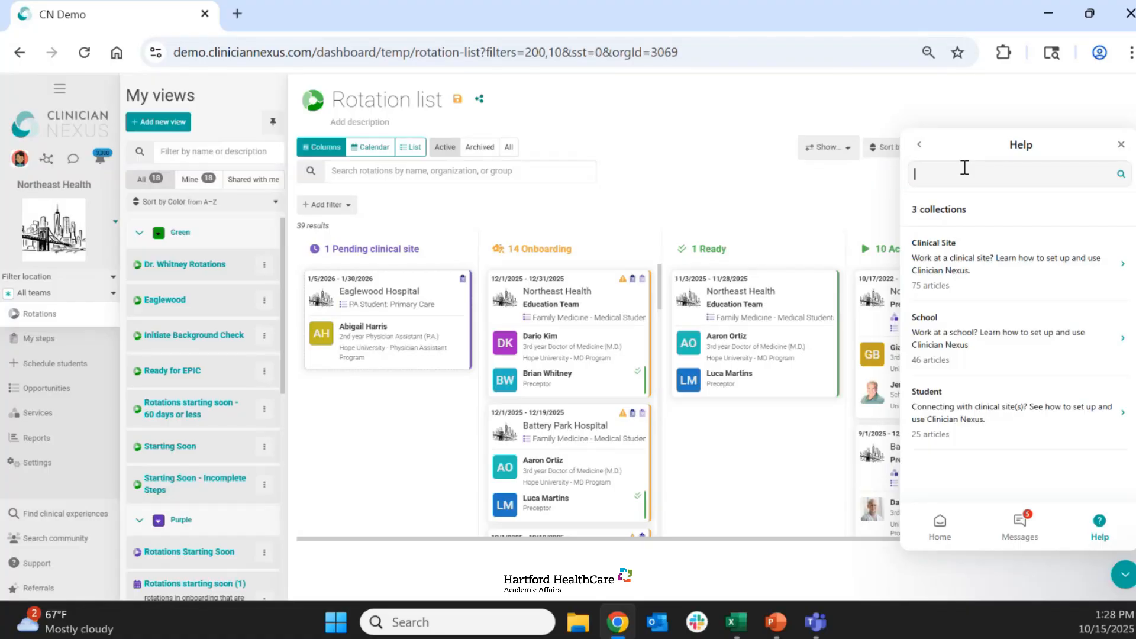
click(985, 265)
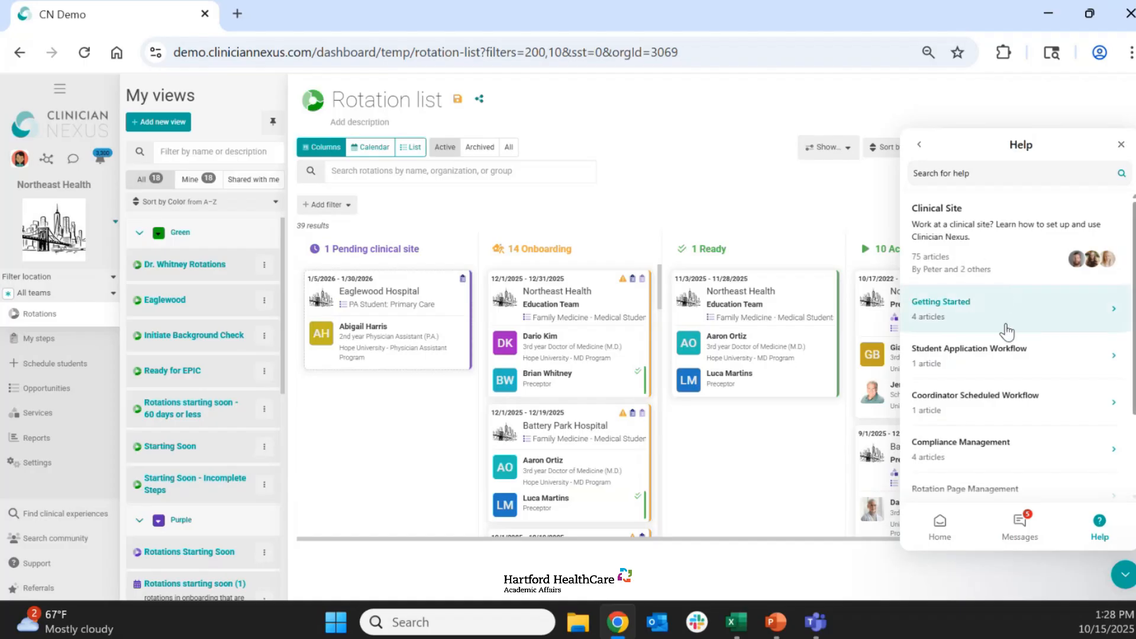
click(976, 315)
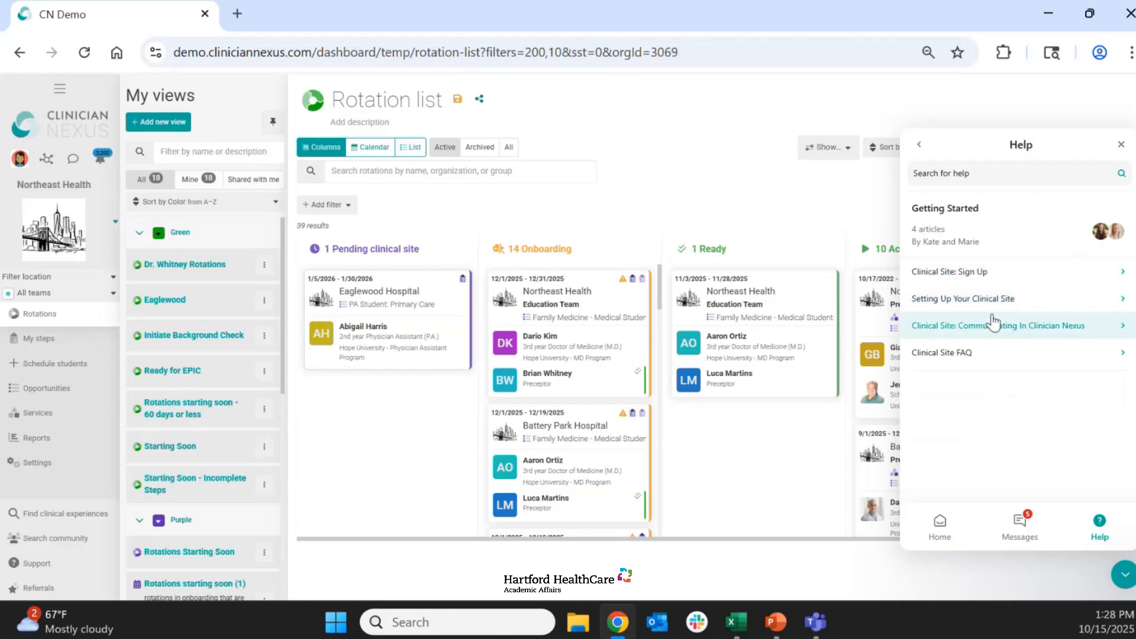
click(993, 301)
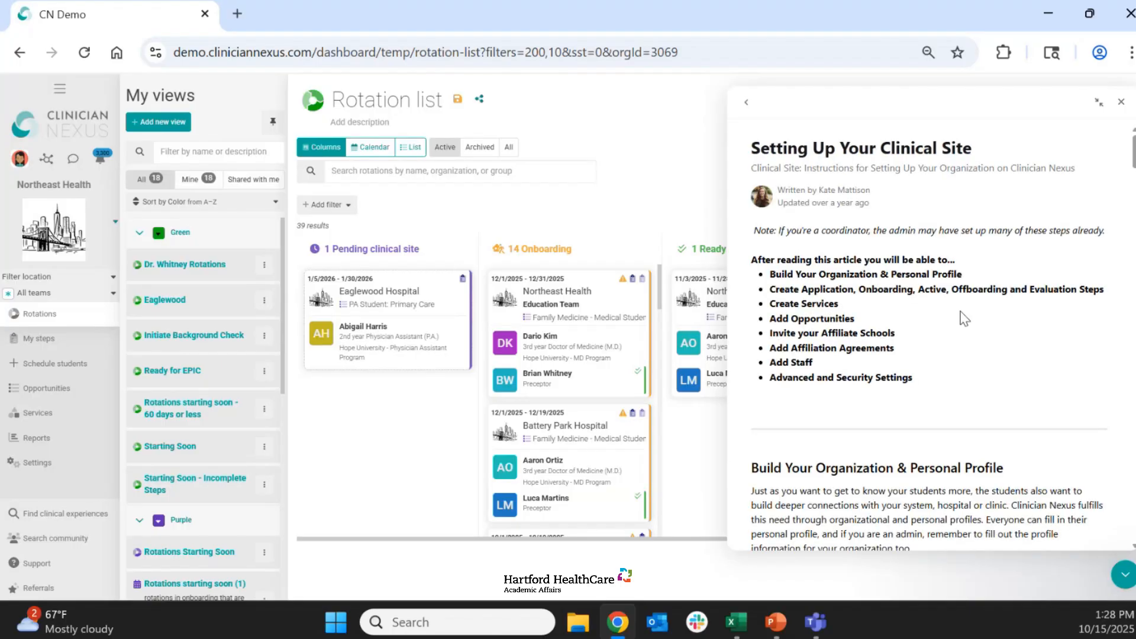
- Read the article's personal and organizational profile instructions, go back to the Getting Started articles, and close the help chat
scroll(1012, 303, down, 5)
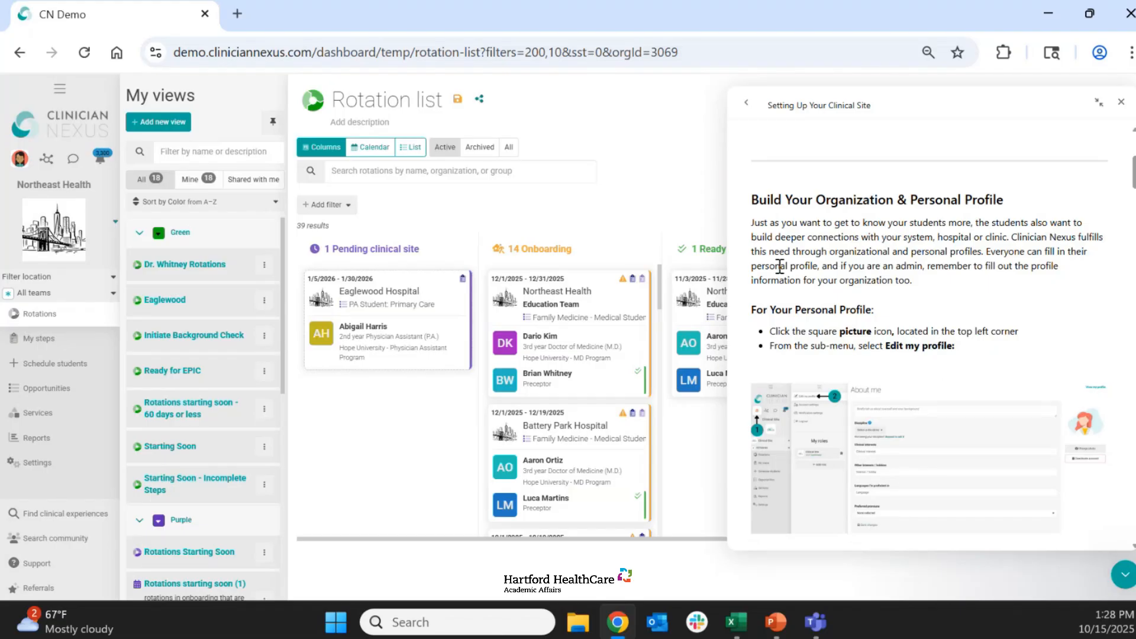
scroll(949, 265, down, 2)
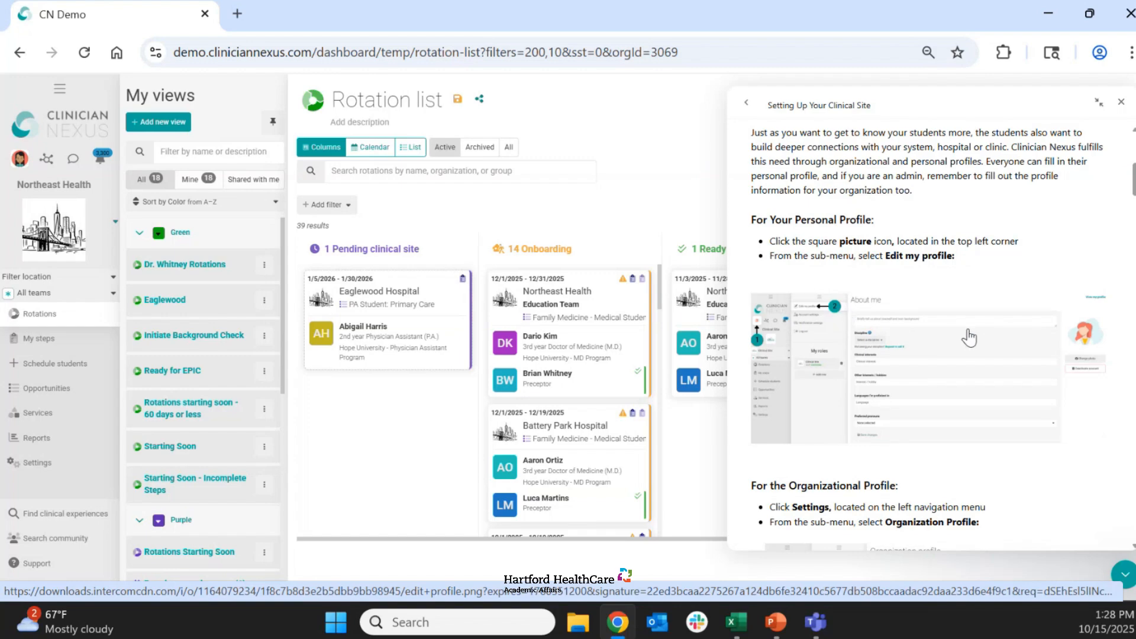
scroll(969, 338, down, 2)
scroll(969, 338, up, 2)
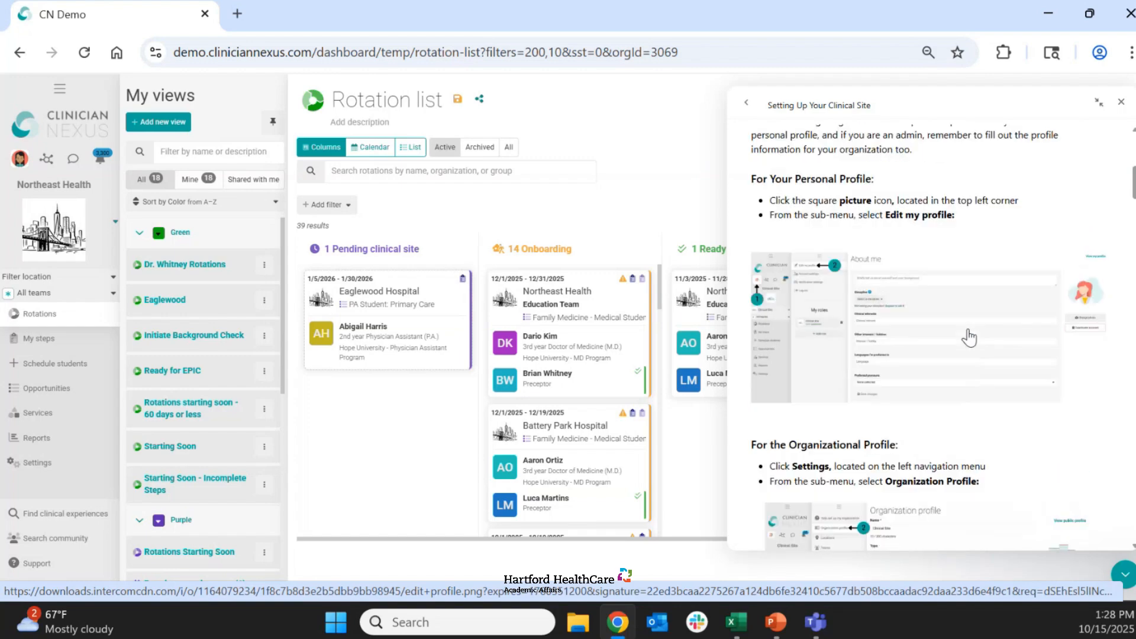
click(746, 104)
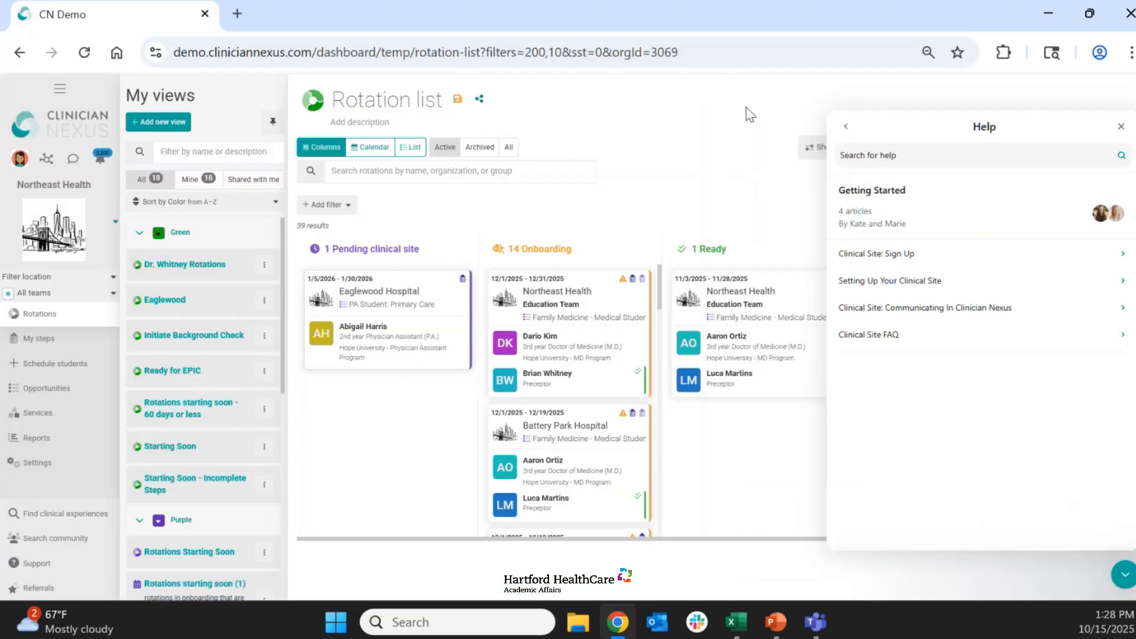
click(1126, 581)
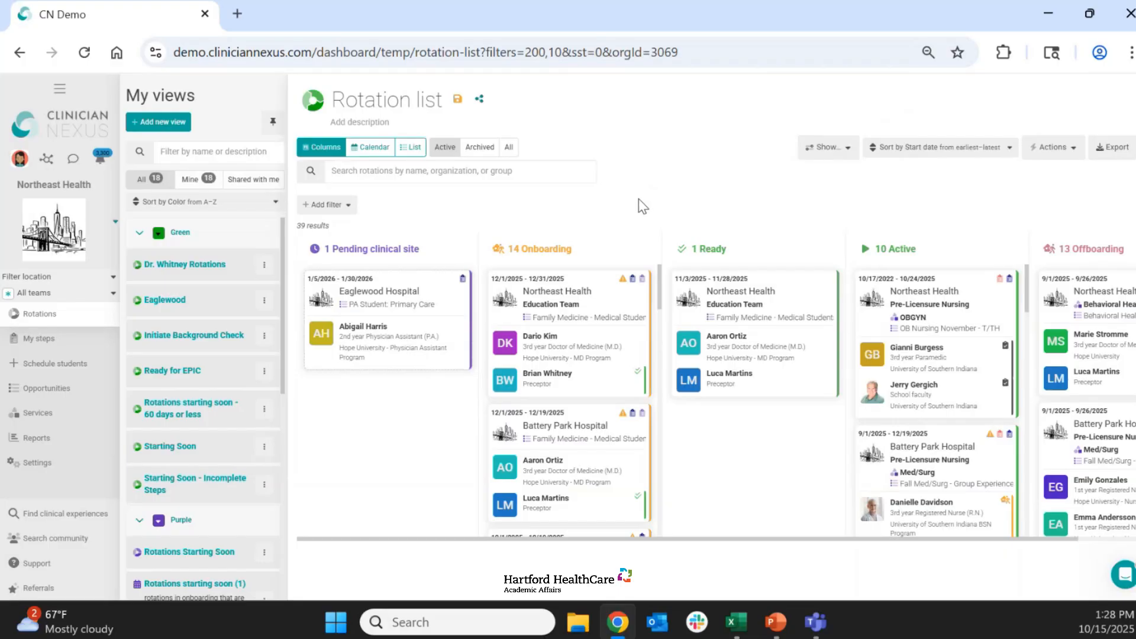